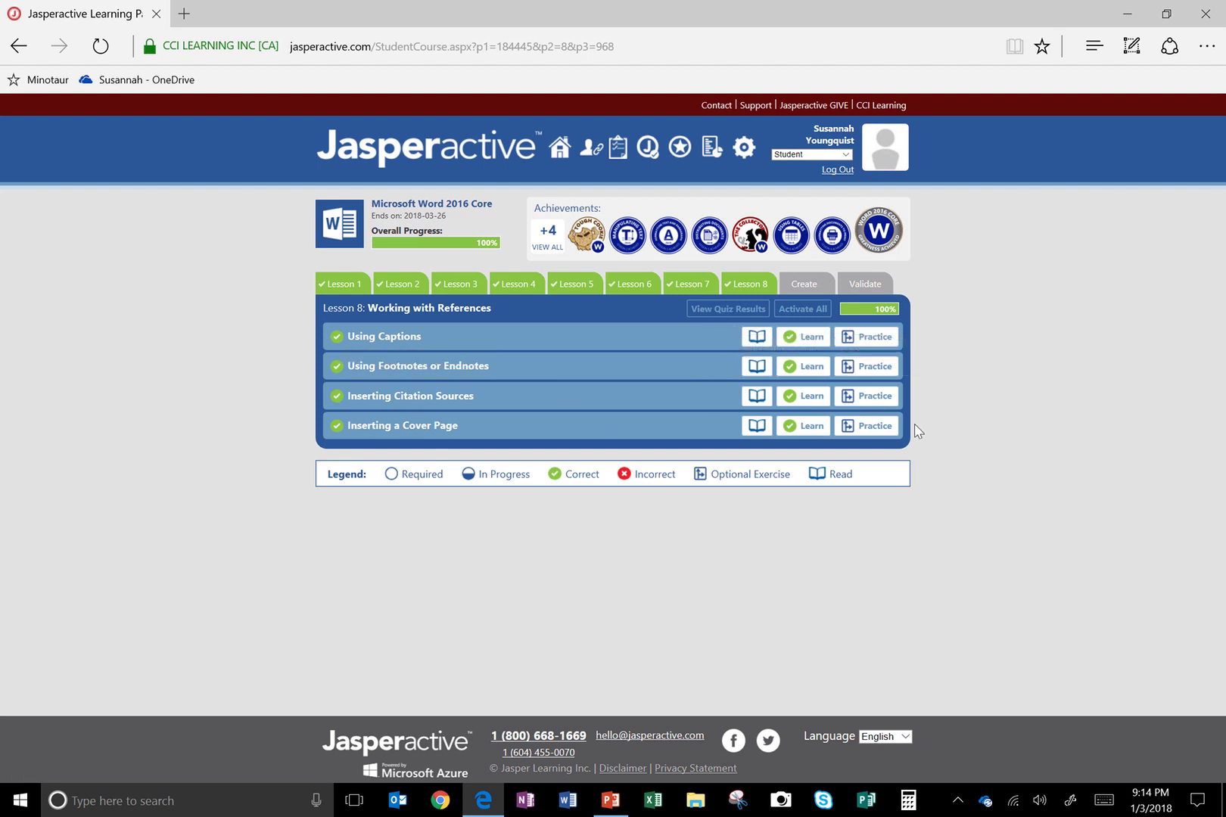
Launch Jasperactive's Lesson 8 Inserting Citation Sources practice exercise past its introduction
left_click(873, 396)
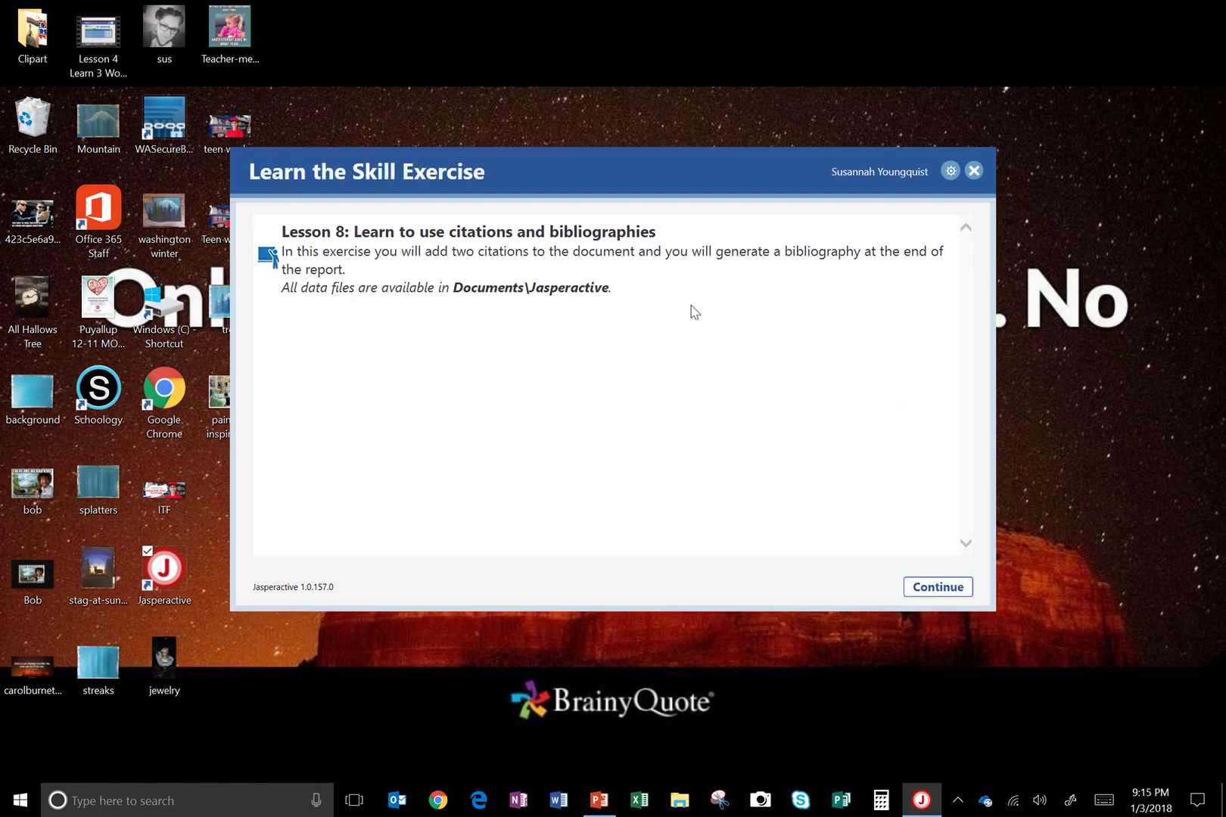
left_click(936, 588)
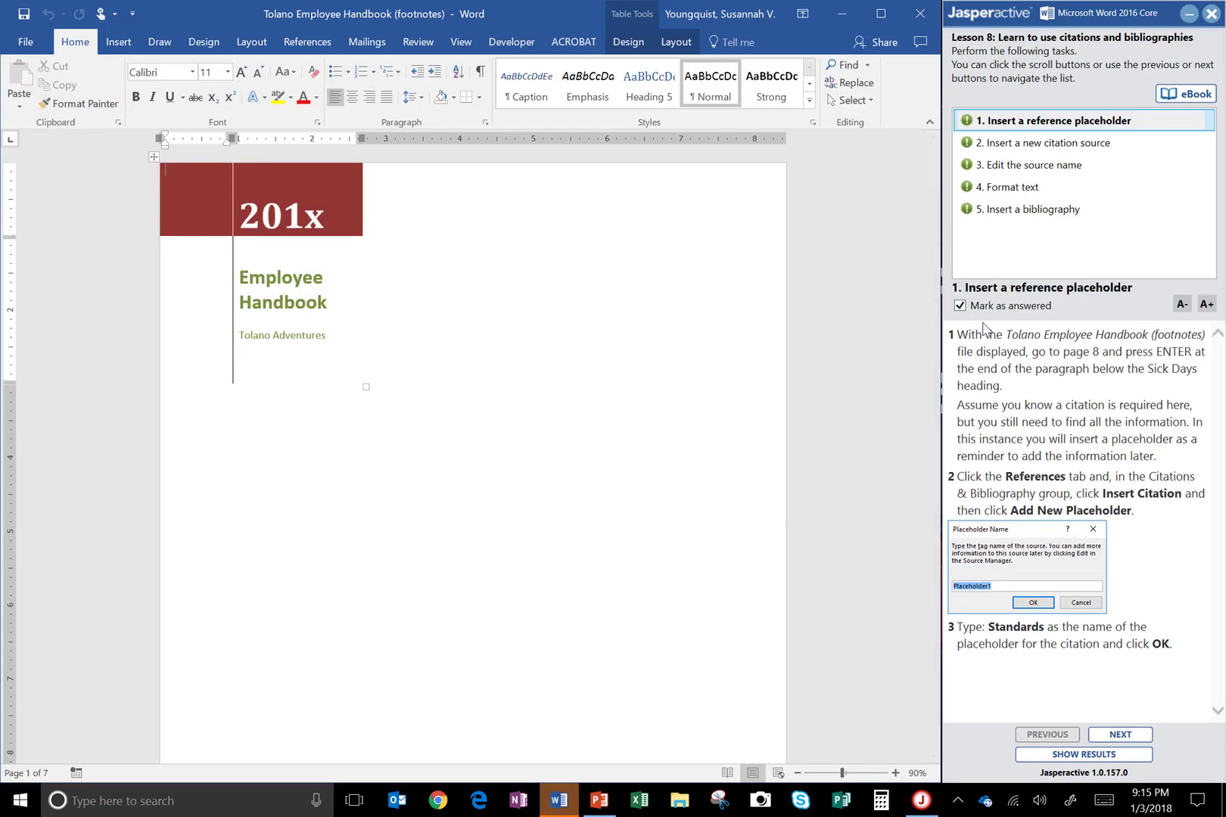
Clear Mark as answered and add an empty paragraph after the Sick Days paragraph on page 8
left_click(996, 308)
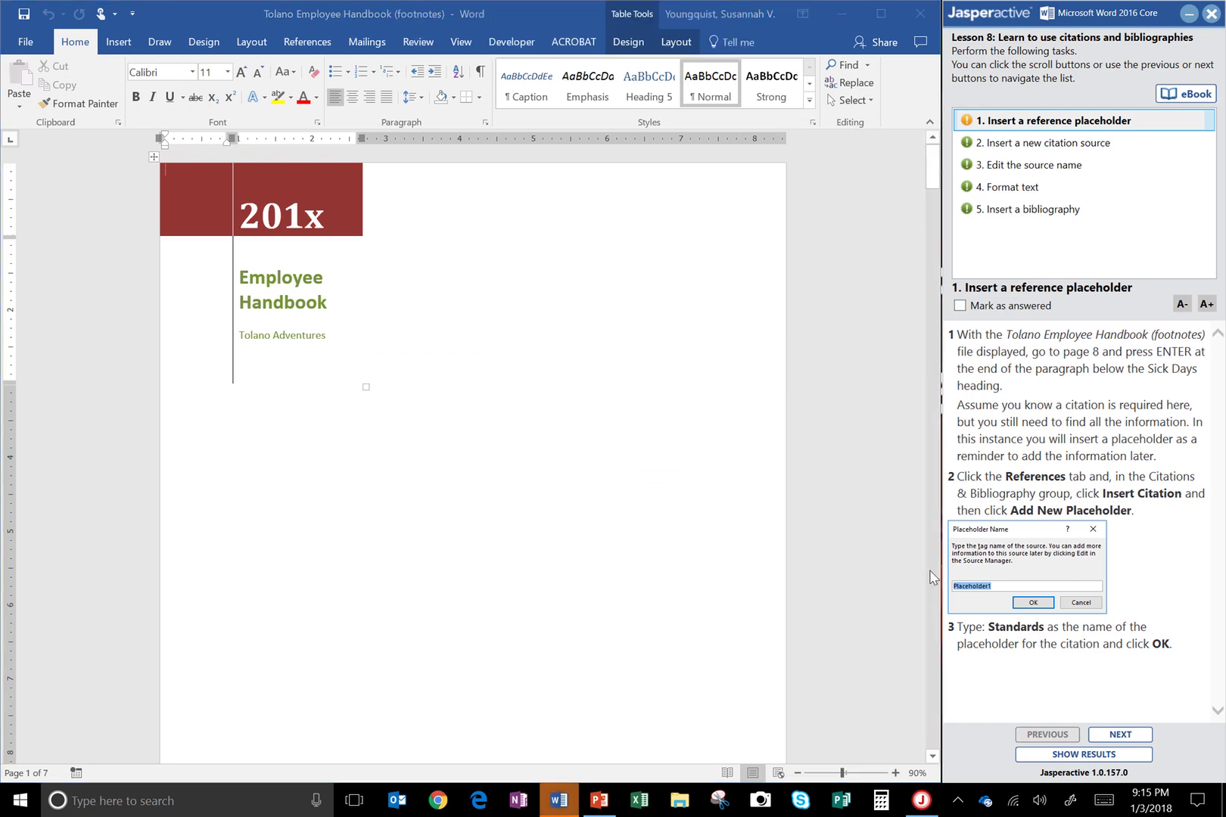
scroll(930, 577, "down", 20)
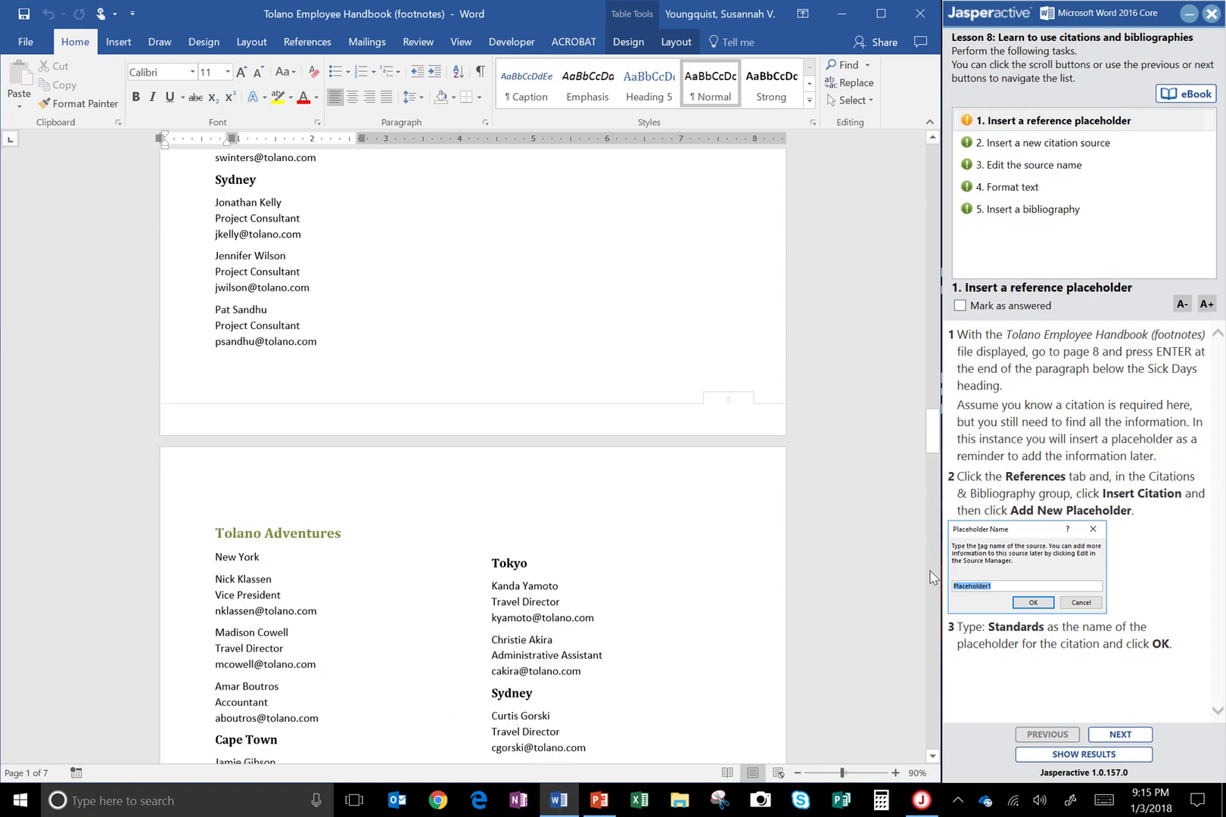
scroll(929, 578, "down", 10)
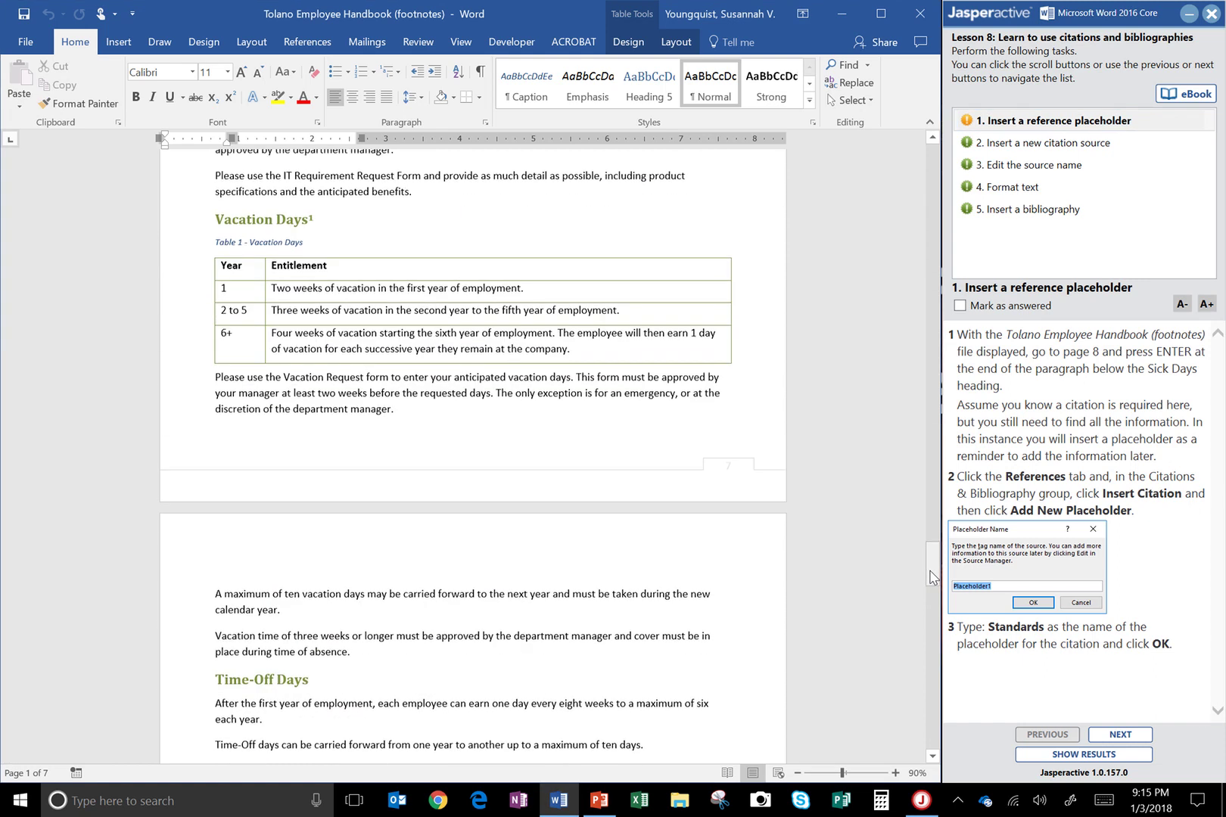
mouse_move(929, 577)
left_mouse_down()
mouse_move(930, 626)
mouse_move(931, 598)
left_mouse_up()
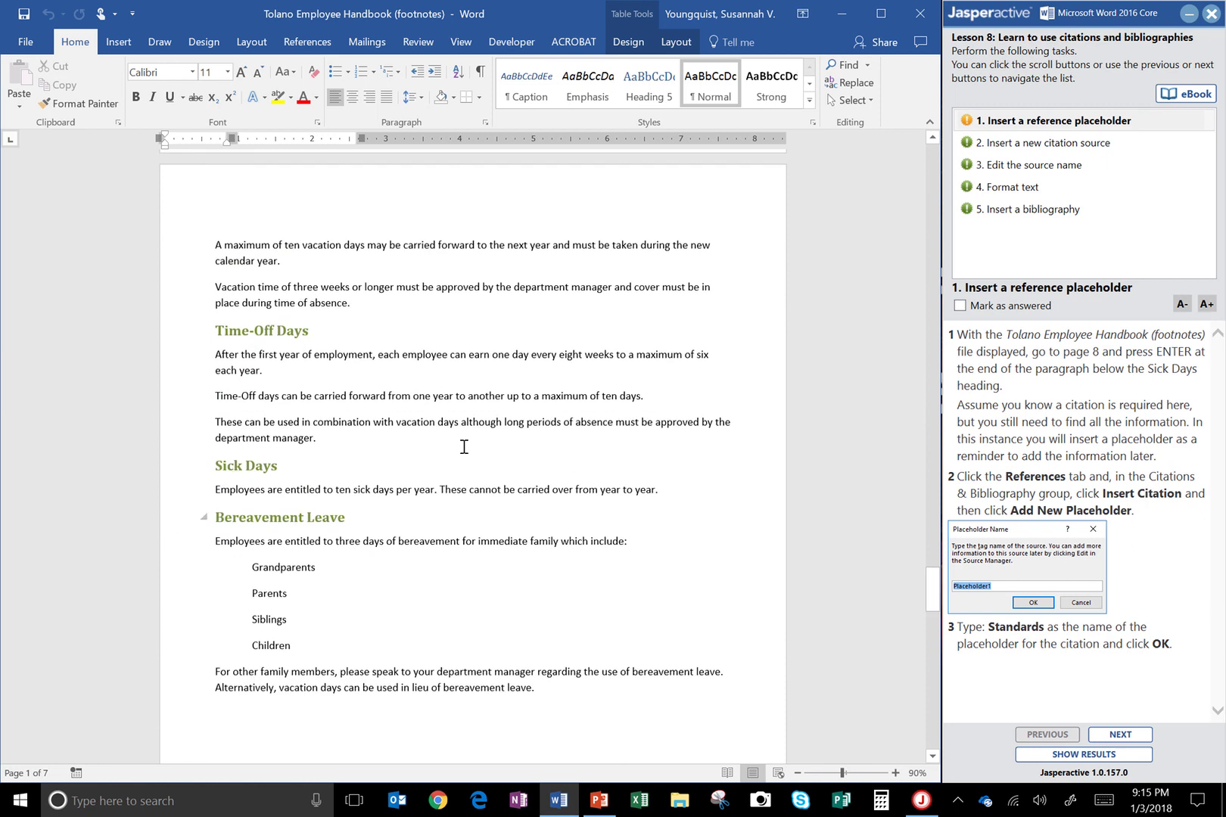
left_click(683, 488)
key("Return")
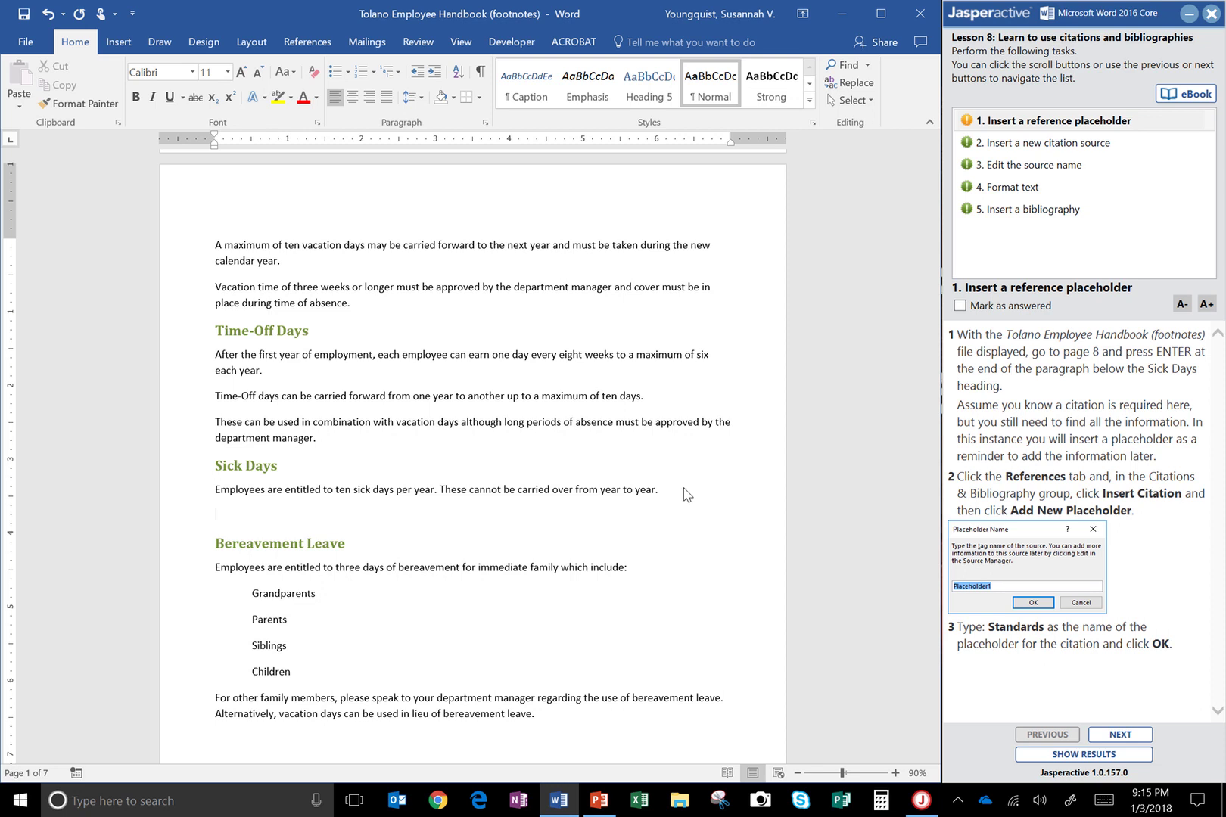
Insert a new placeholder citation named Standards on the new line
left_click(306, 39)
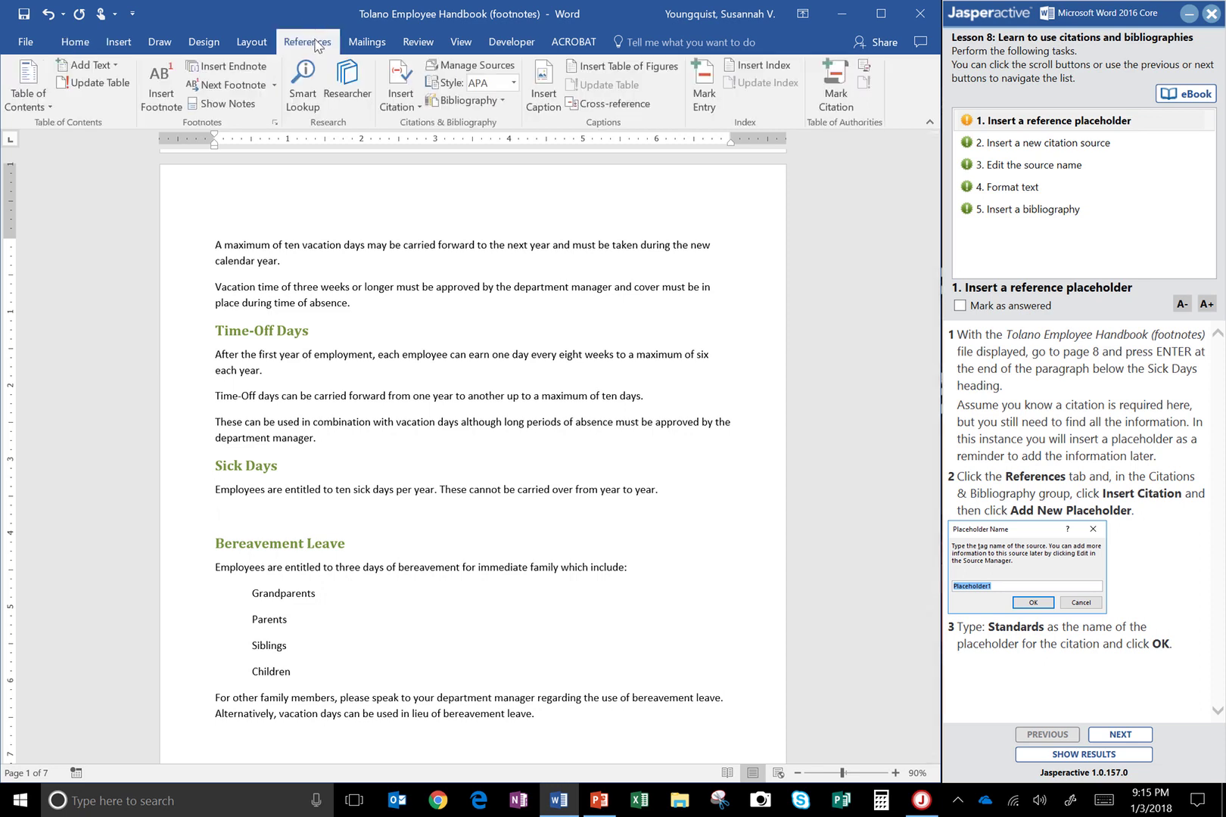
left_click(412, 108)
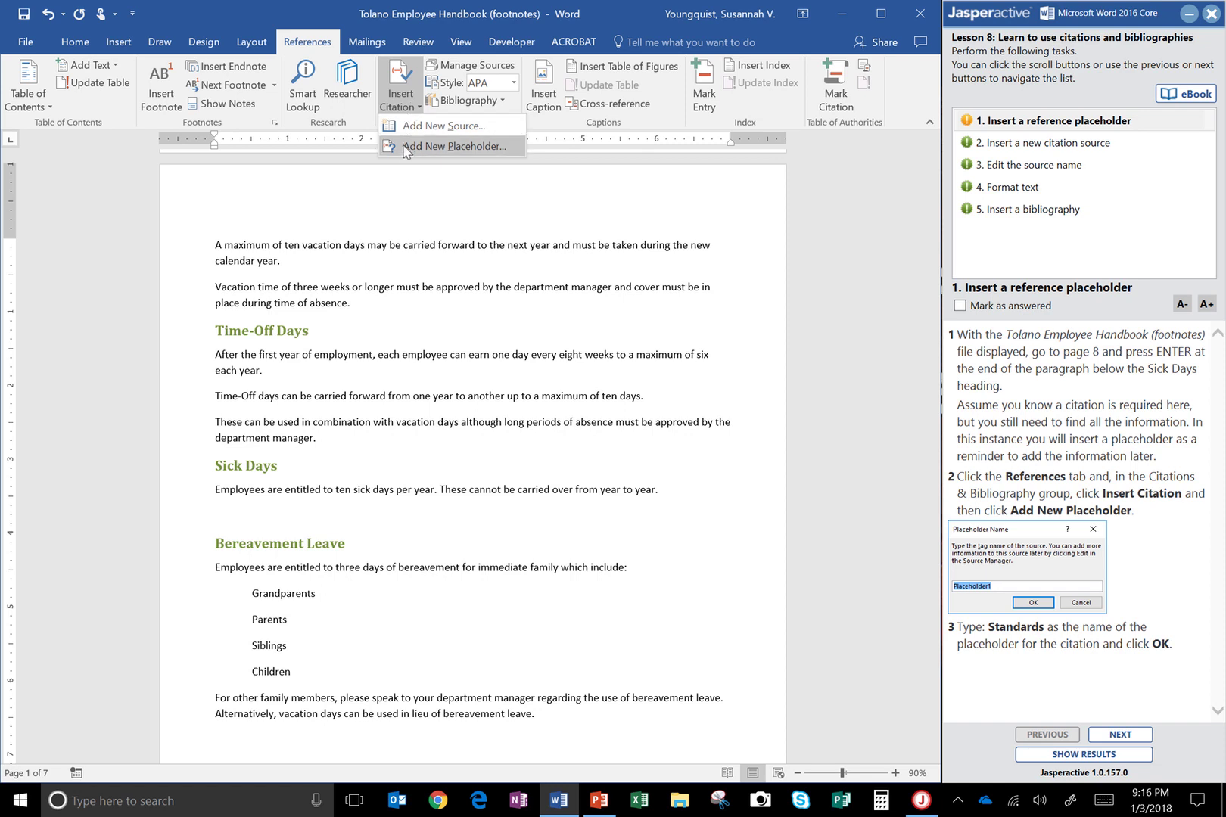
left_click(454, 146)
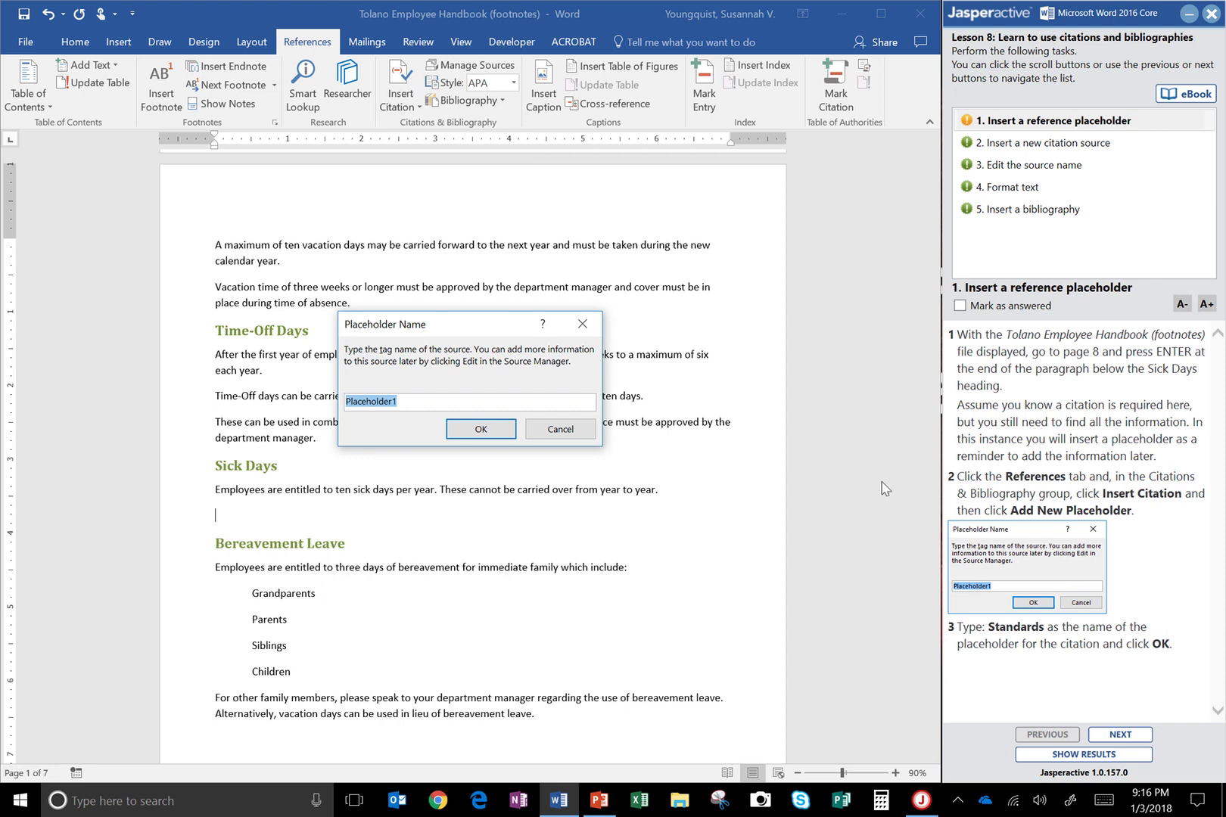
type("STan")
key("BackSpace")
key("BackSpace")
key("BackSpace")
type("tandards")
left_click(463, 429)
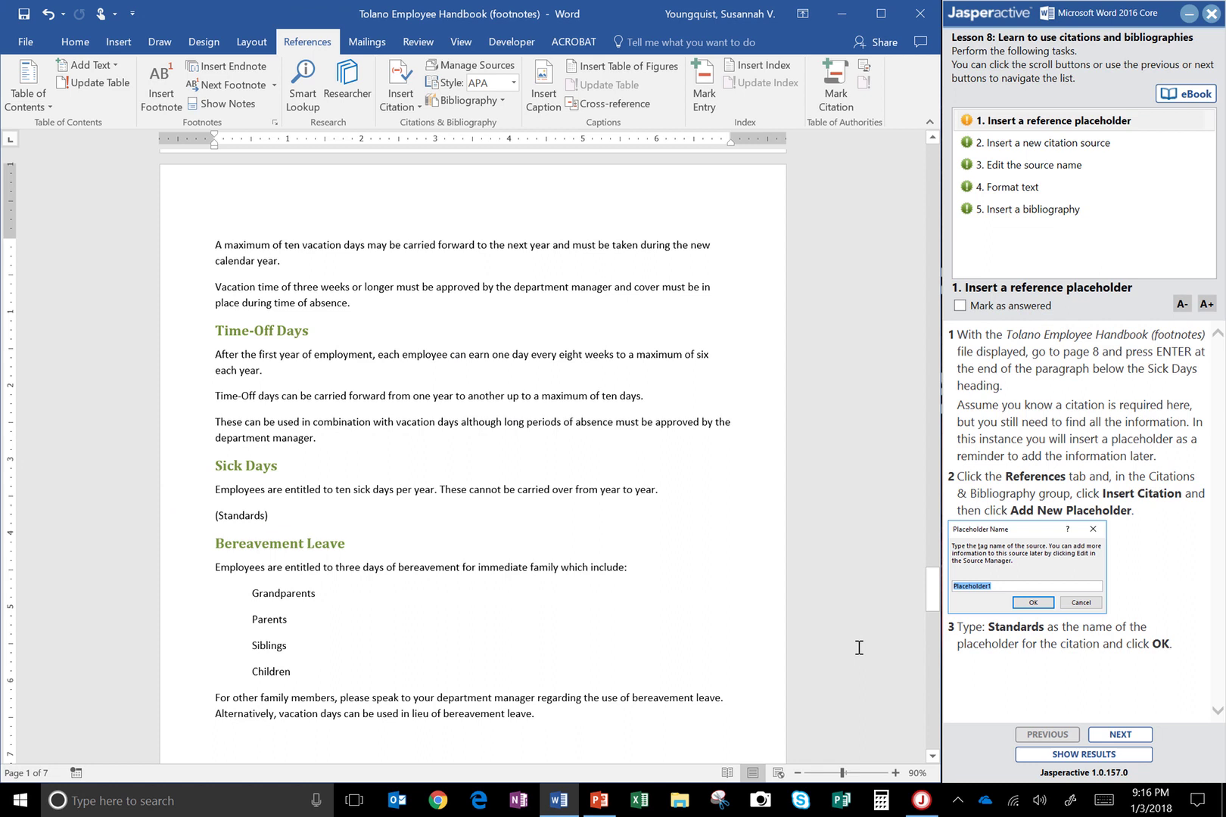
Mark task 1 answered and start a new citation source on the blank line under Life Insurance
left_click(1013, 305)
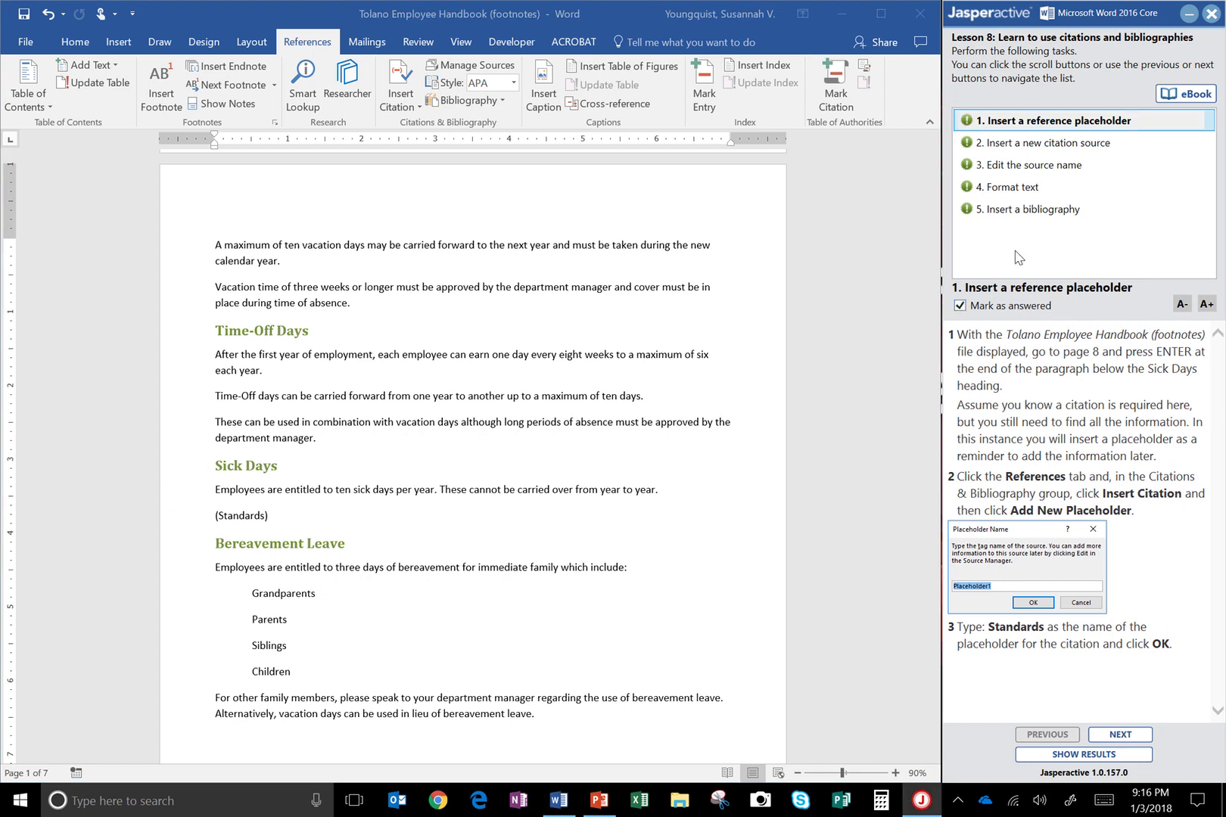
left_click(1040, 144)
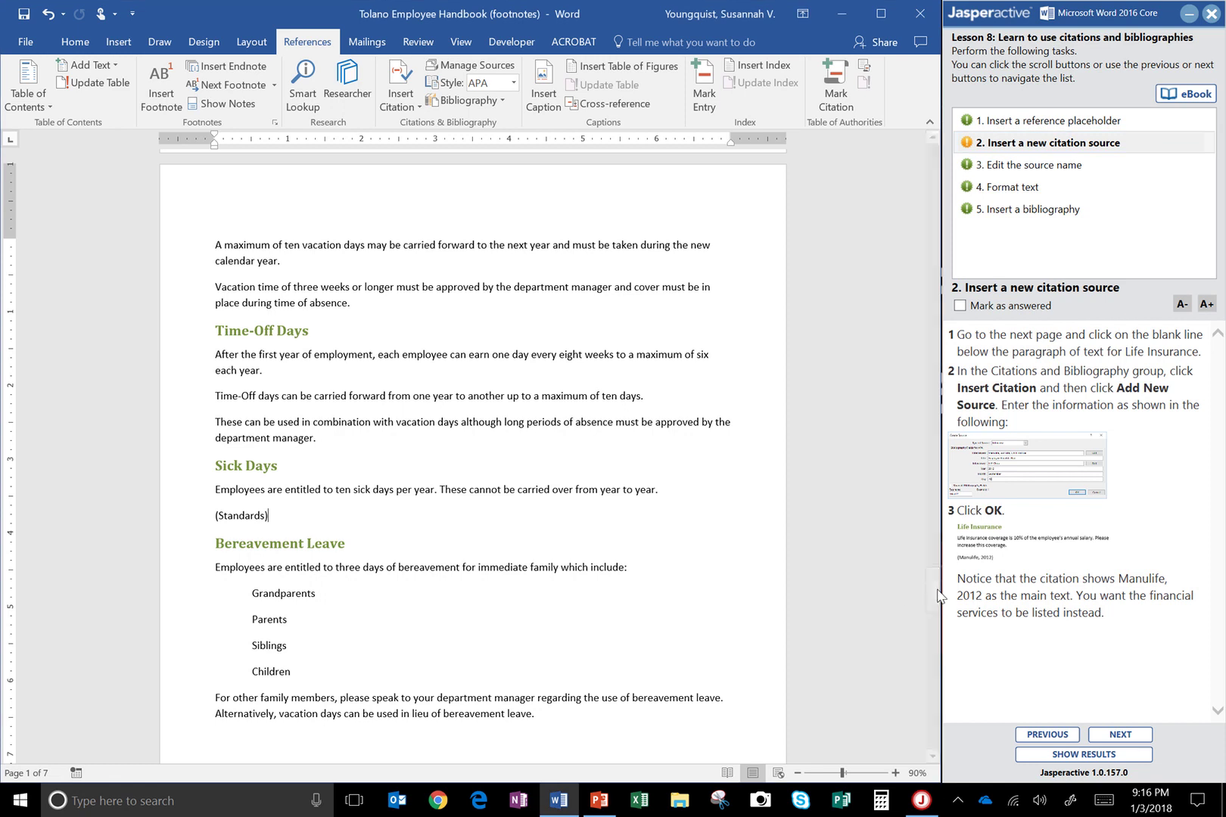
left_click_drag(938, 609, 939, 667)
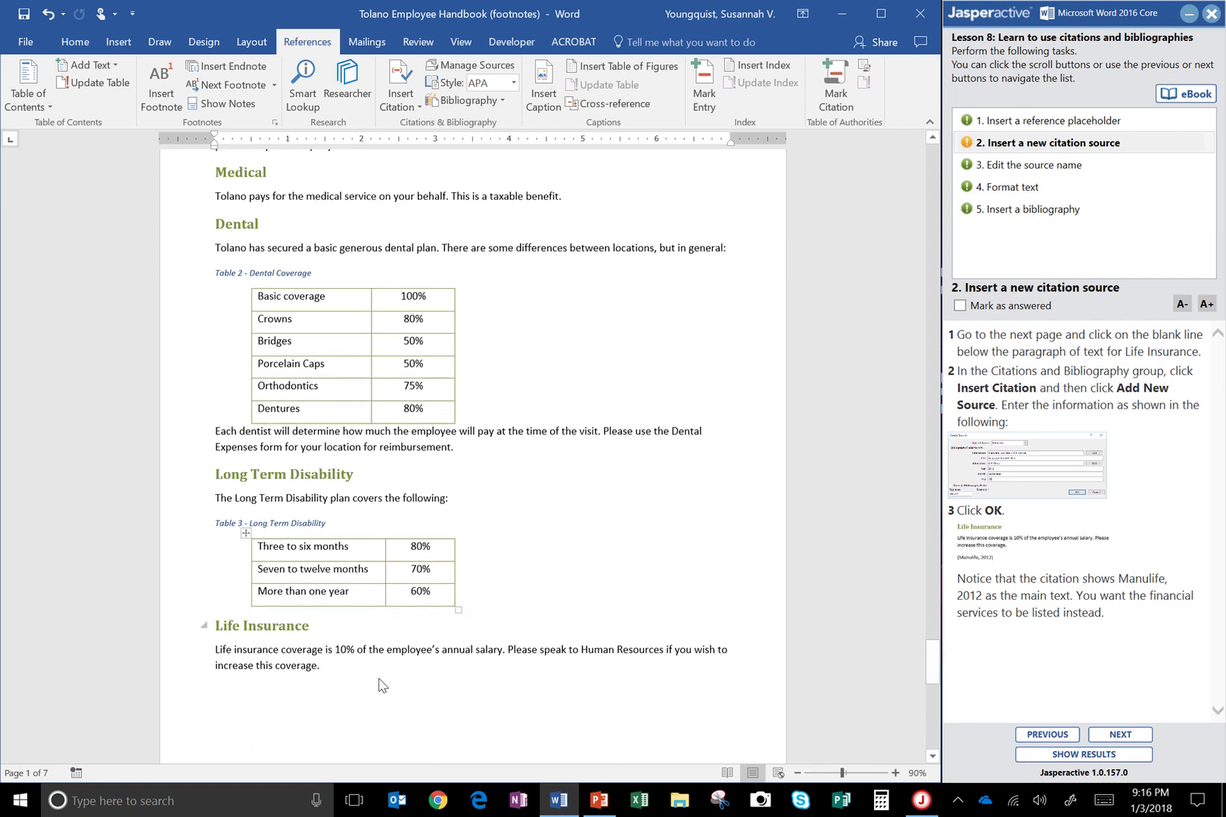
left_click(273, 685)
left_click(273, 688)
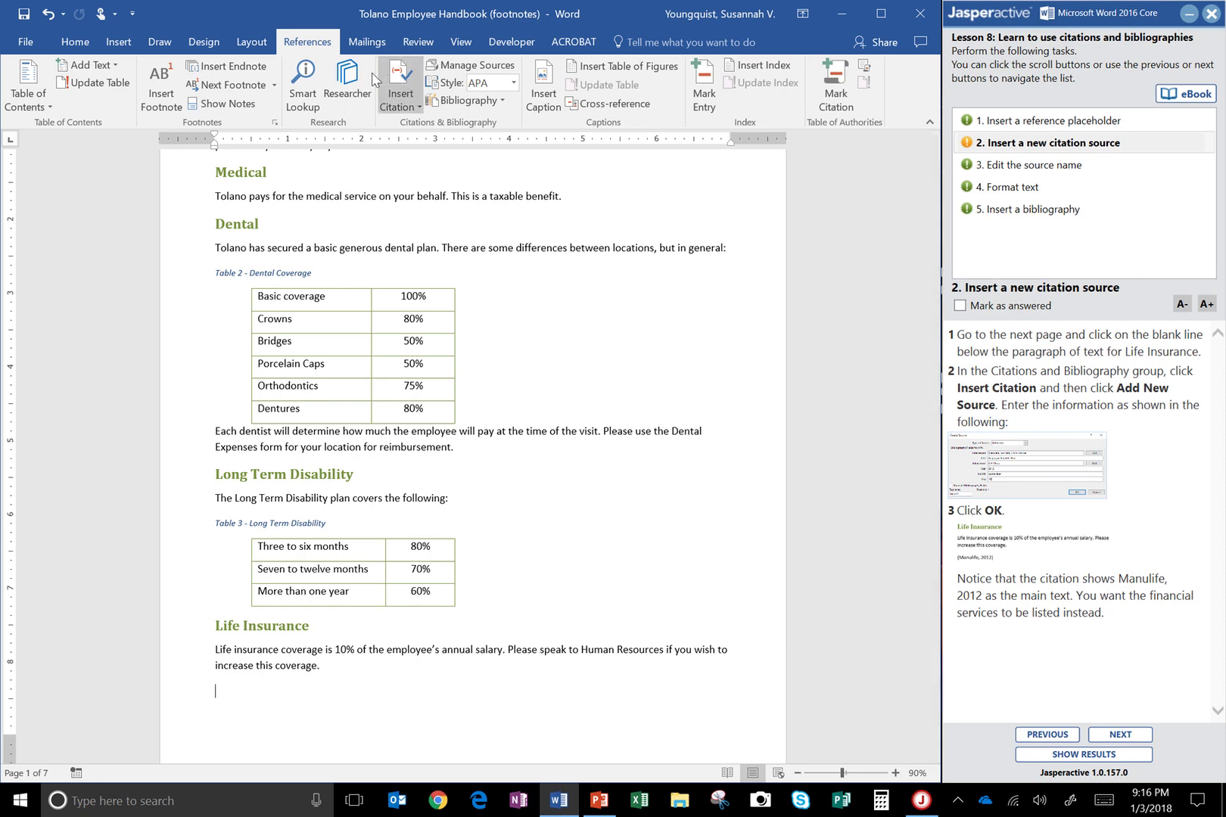
left_click(409, 111)
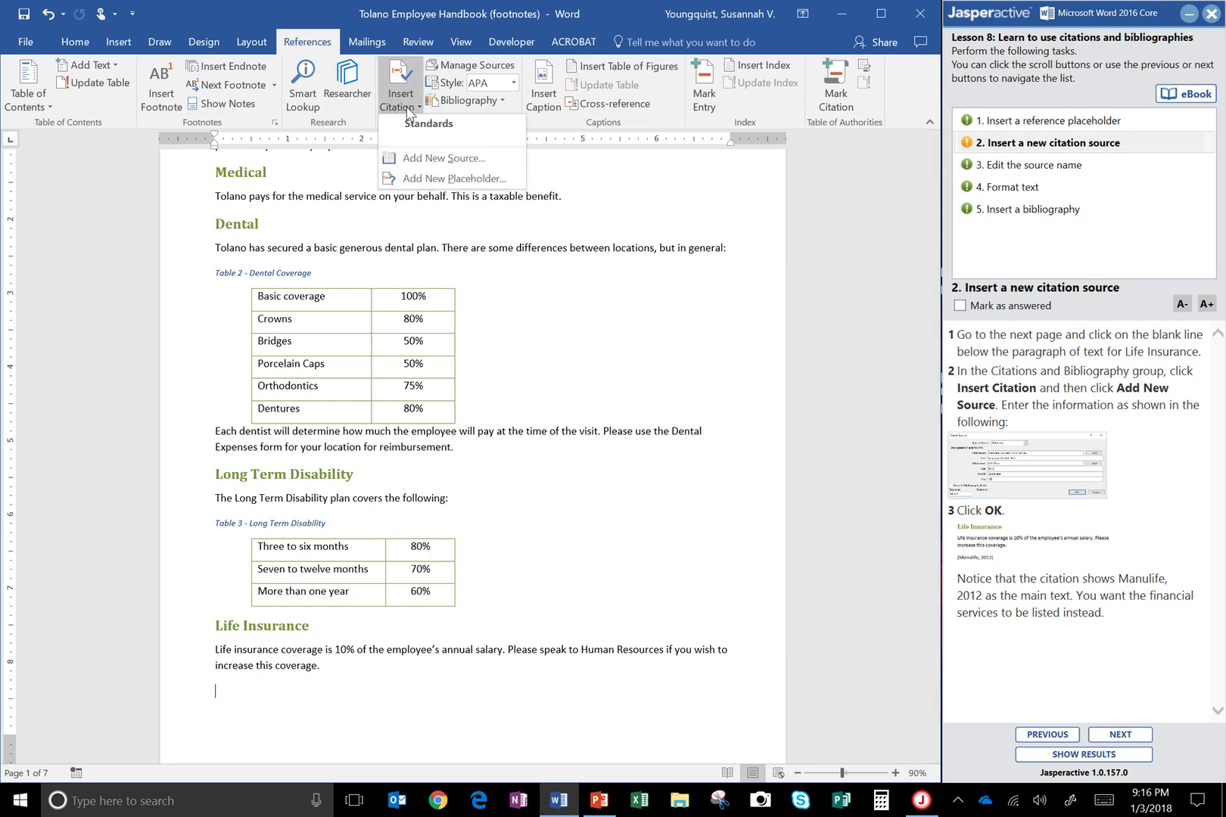
left_click(423, 151)
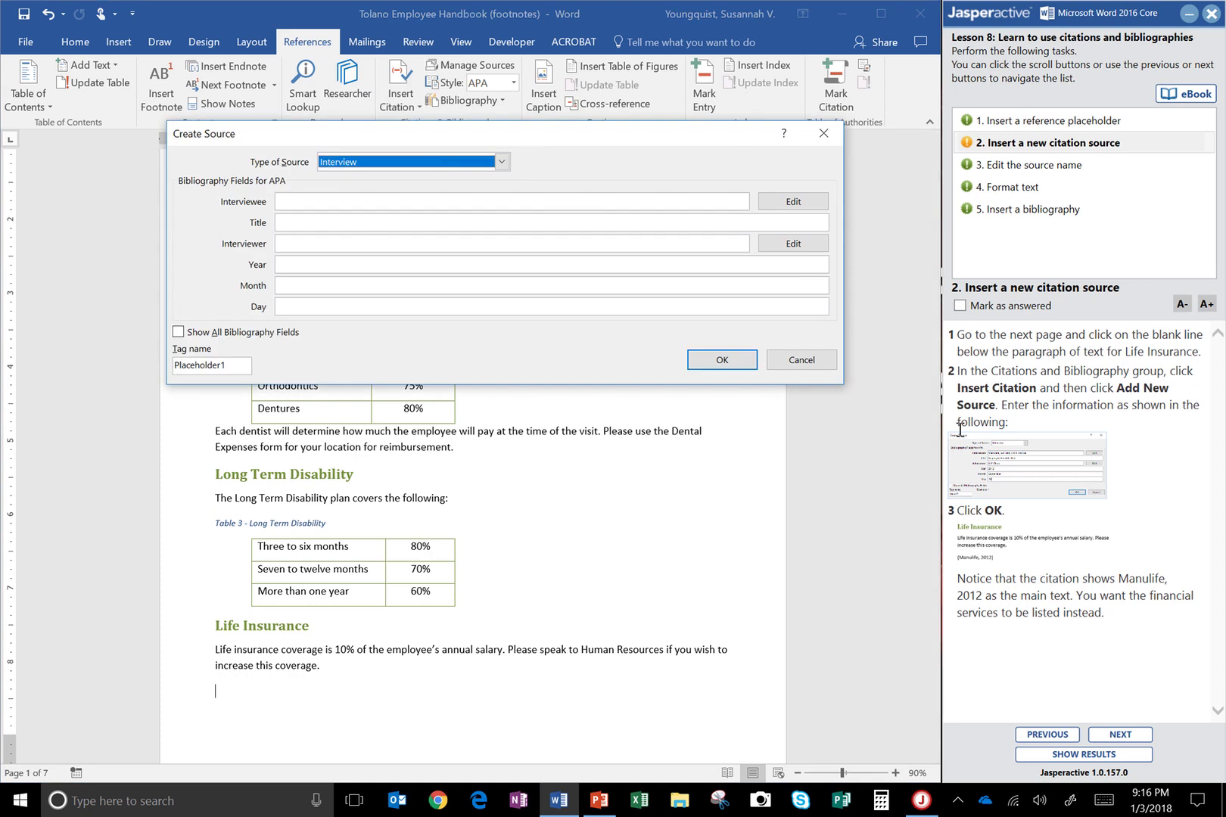
Enlarge Jasperactive's example form and enter the interviewee as Manulife, Sun Life, CITI Financial
left_click(970, 494)
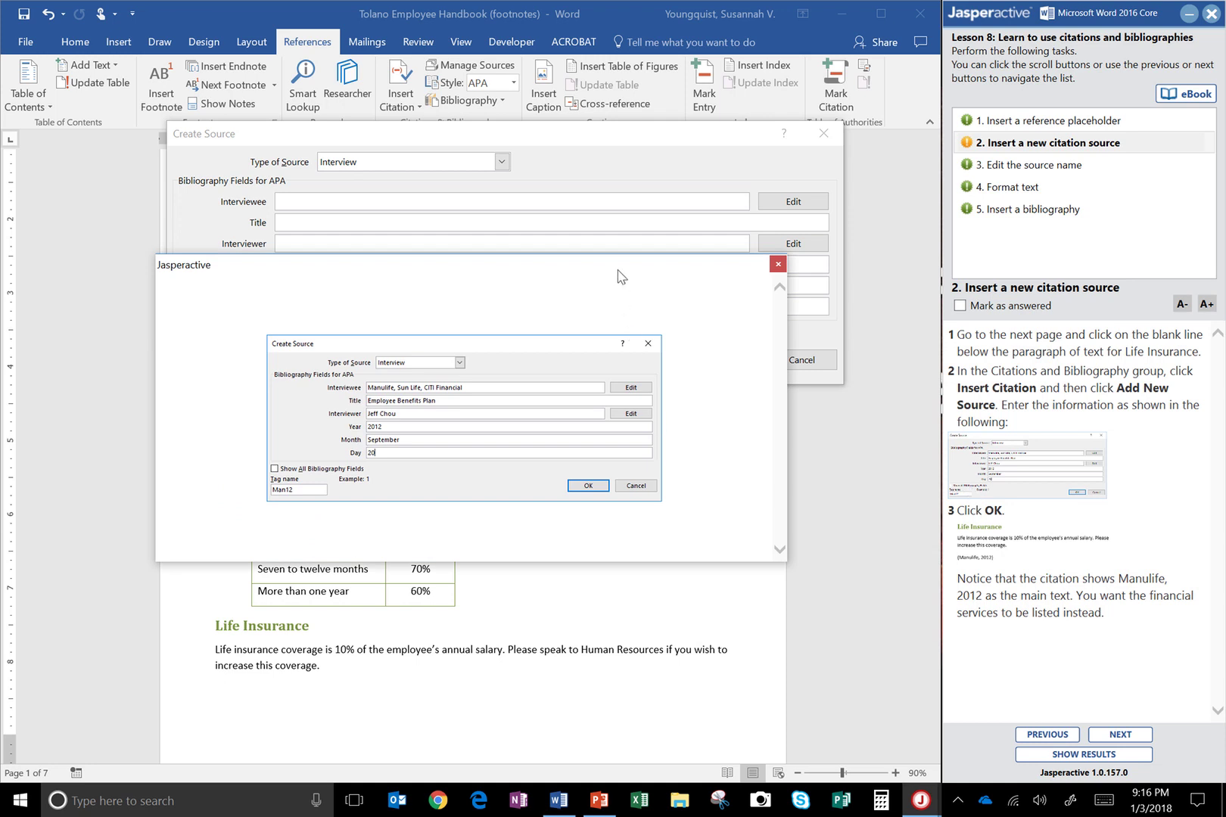
left_click_drag(617, 274, 637, 399)
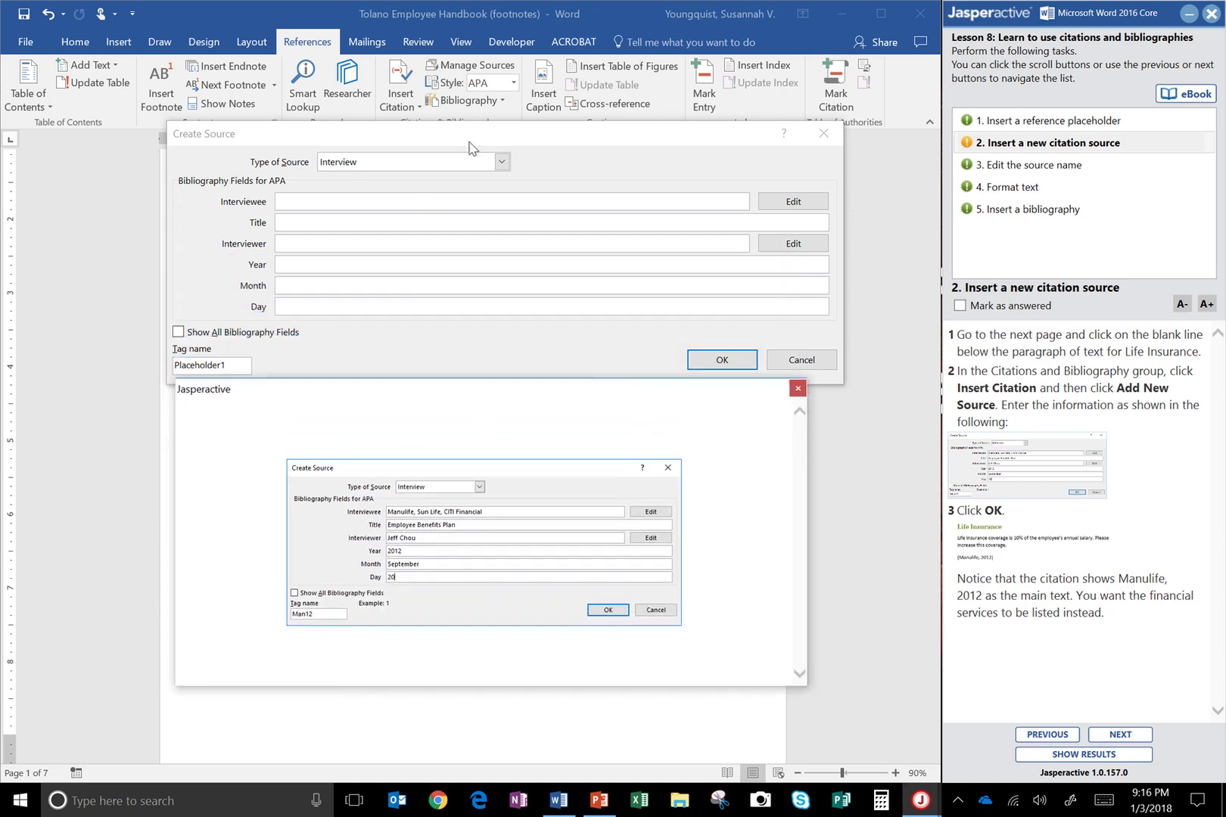
left_click_drag(472, 145, 473, 105)
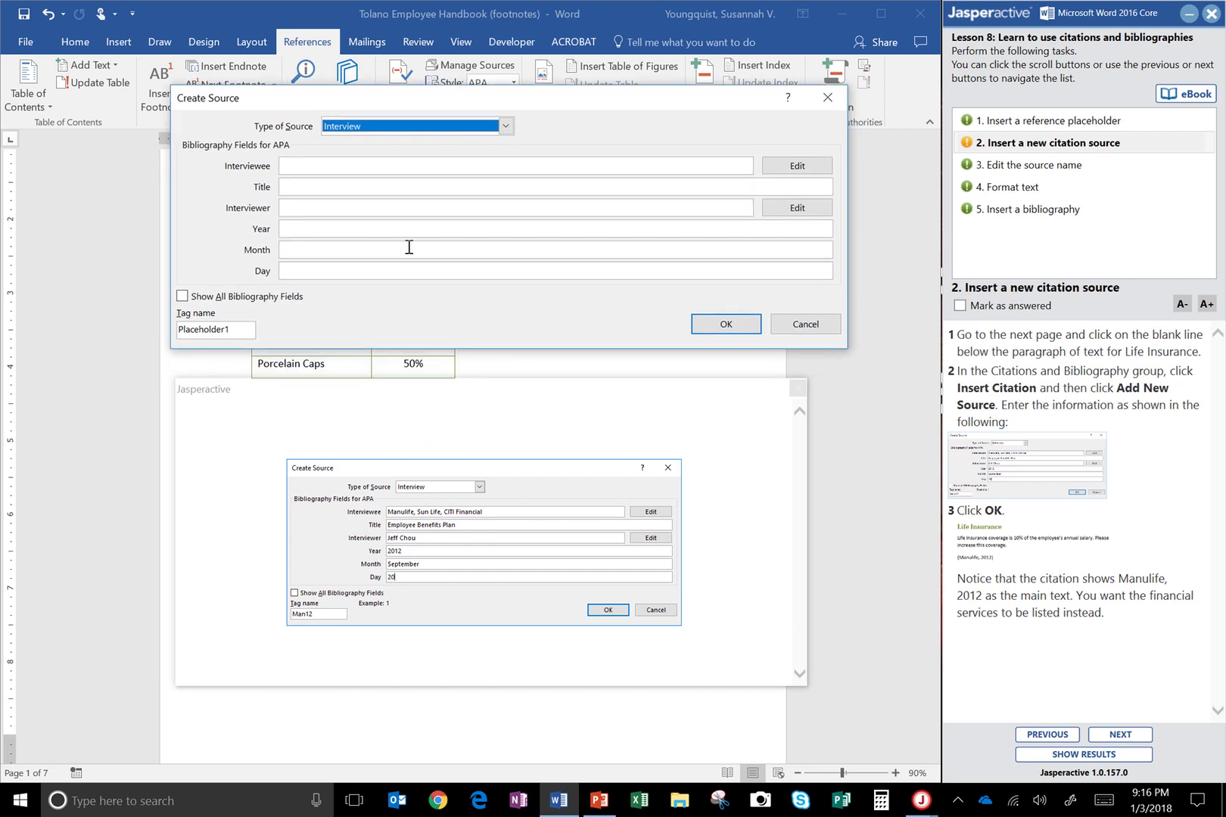
left_click(423, 162)
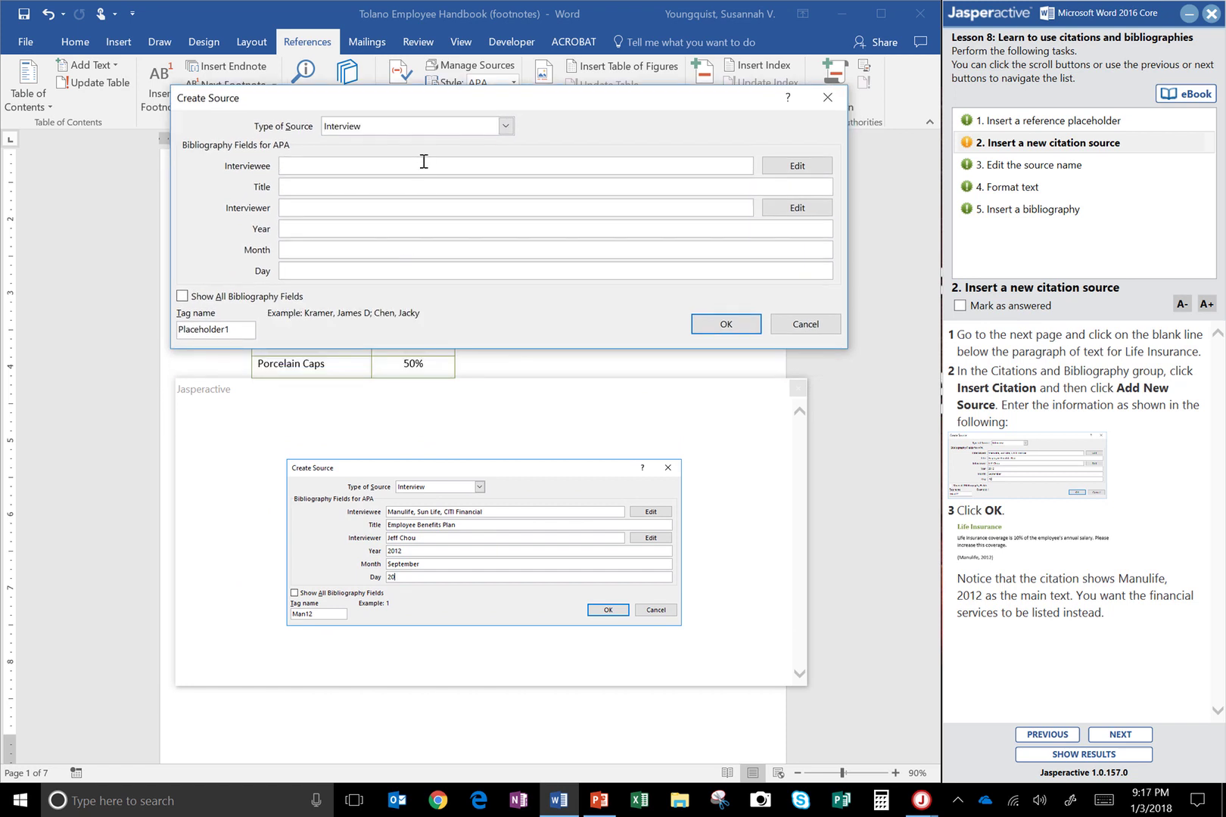
type("Mnnulife")
key("BackSpace")
key("BackSpace")
type("an")
type(", Sun ")
type("Fina")
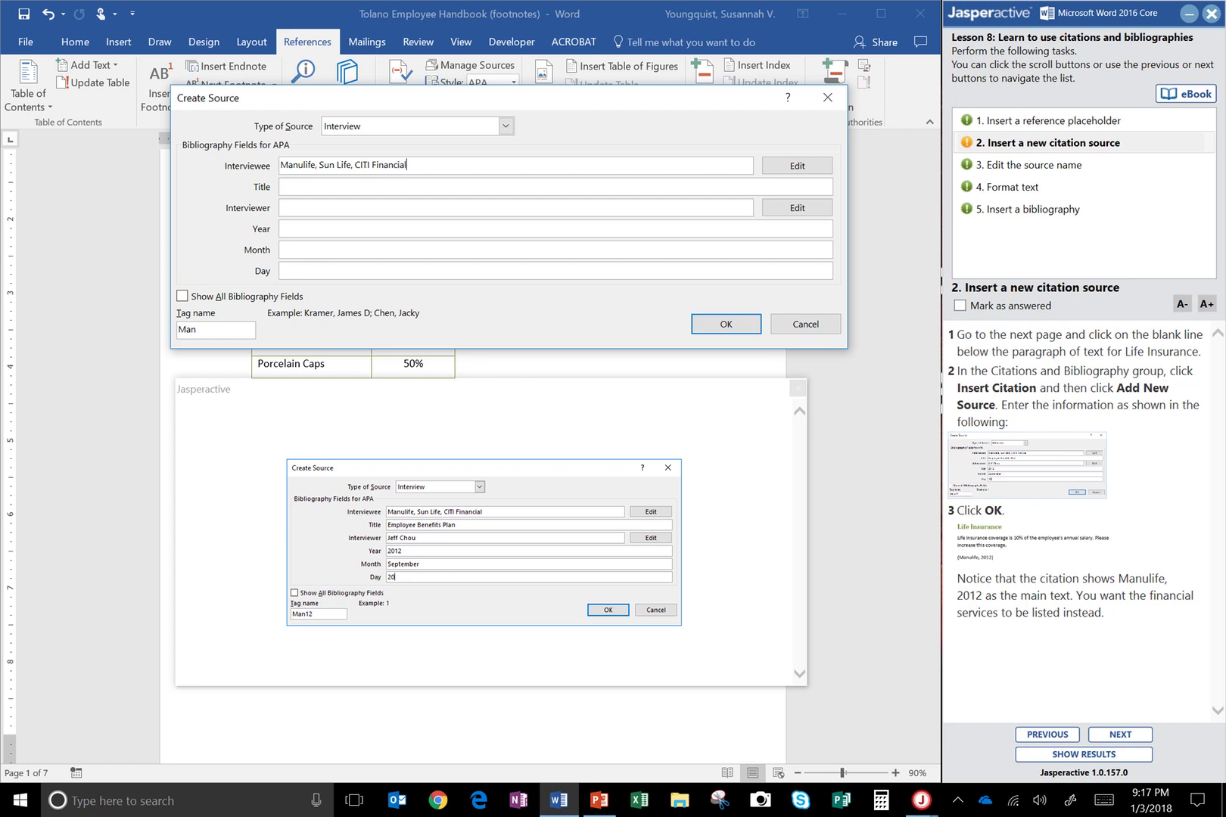
Add title Employee Benefits, the interviewer's name, date 2012 September 20, and insert the citation
left_click(424, 193)
type("Em")
type("polyee Benefits Plan")
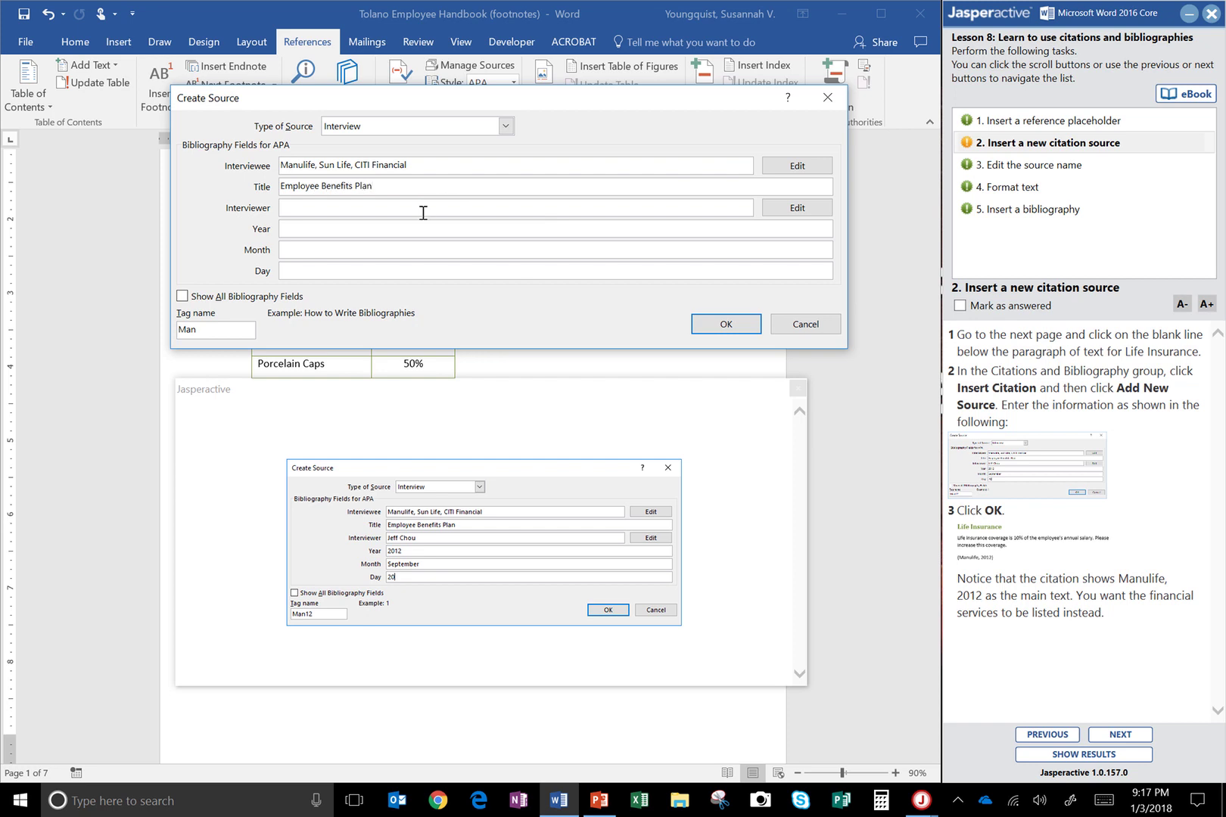
left_click(423, 211)
left_click(364, 227)
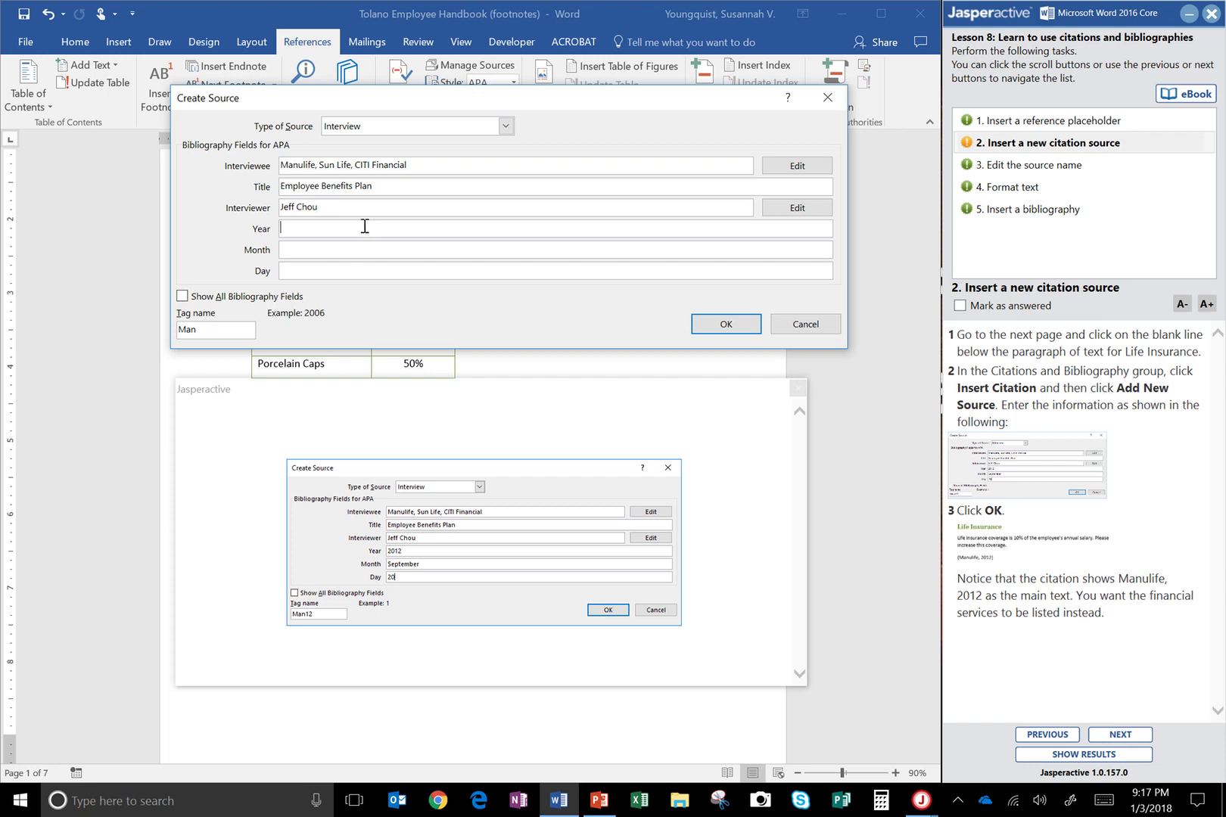
type("2012")
left_click(336, 251)
type("Setpemeb")
key("BackSpace")
key("BackSpace")
type("be")
left_click(347, 270)
type("20")
left_click(731, 326)
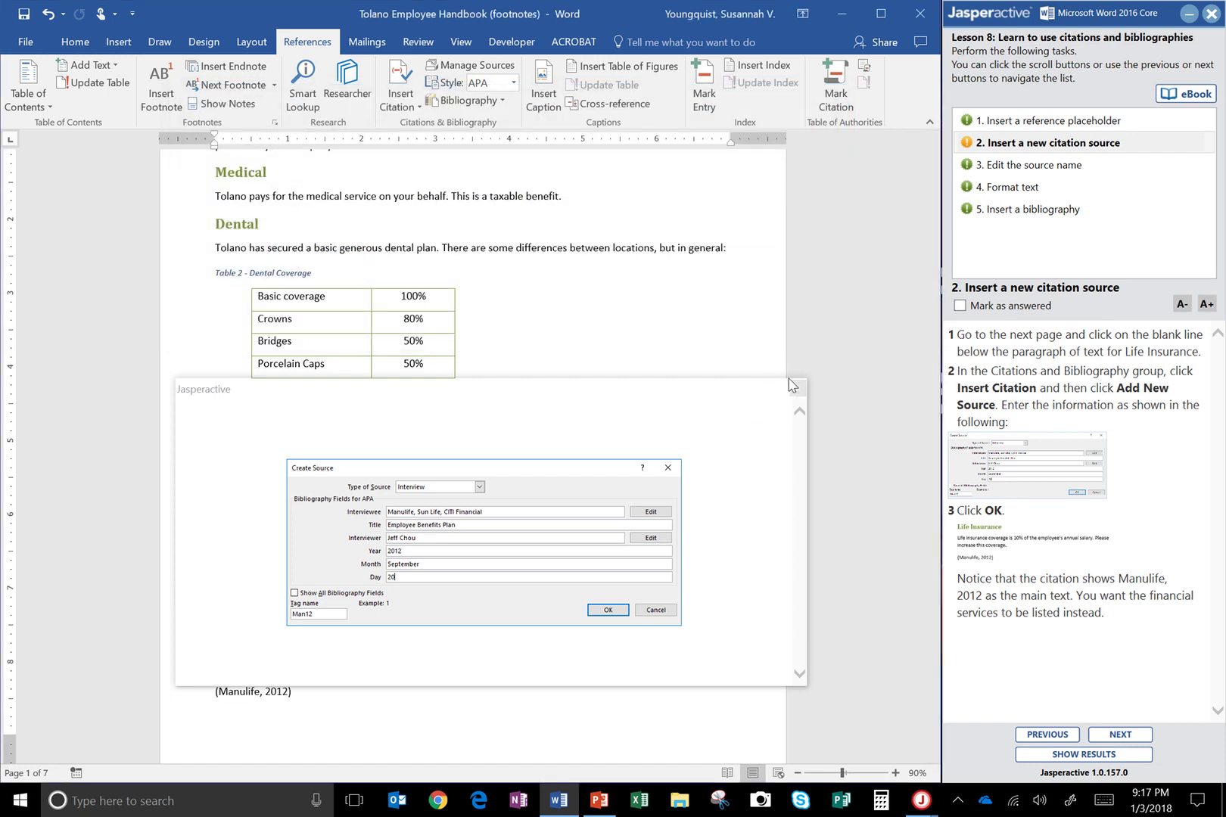
Close the example image, mark task 2 answered, and open task 3, Edit the source name
left_click(798, 388)
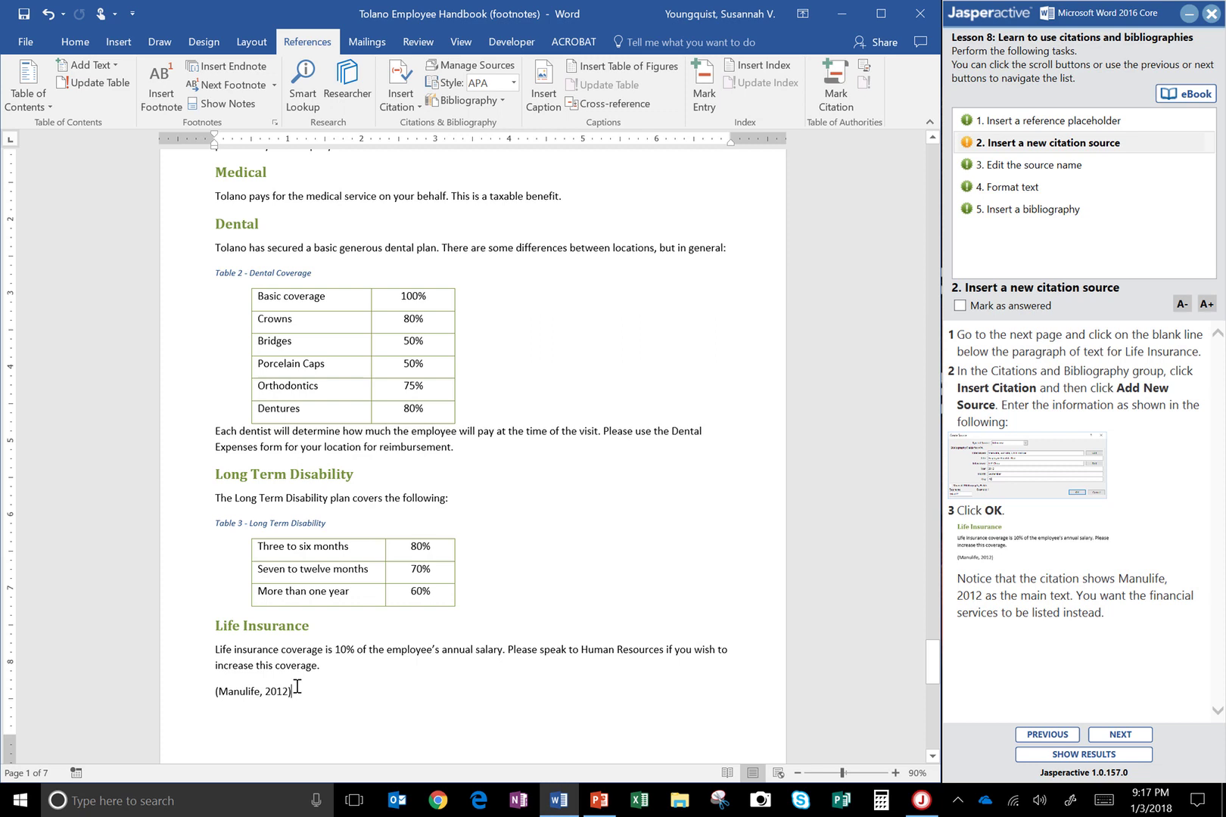
left_click(1005, 309)
left_click(1008, 171)
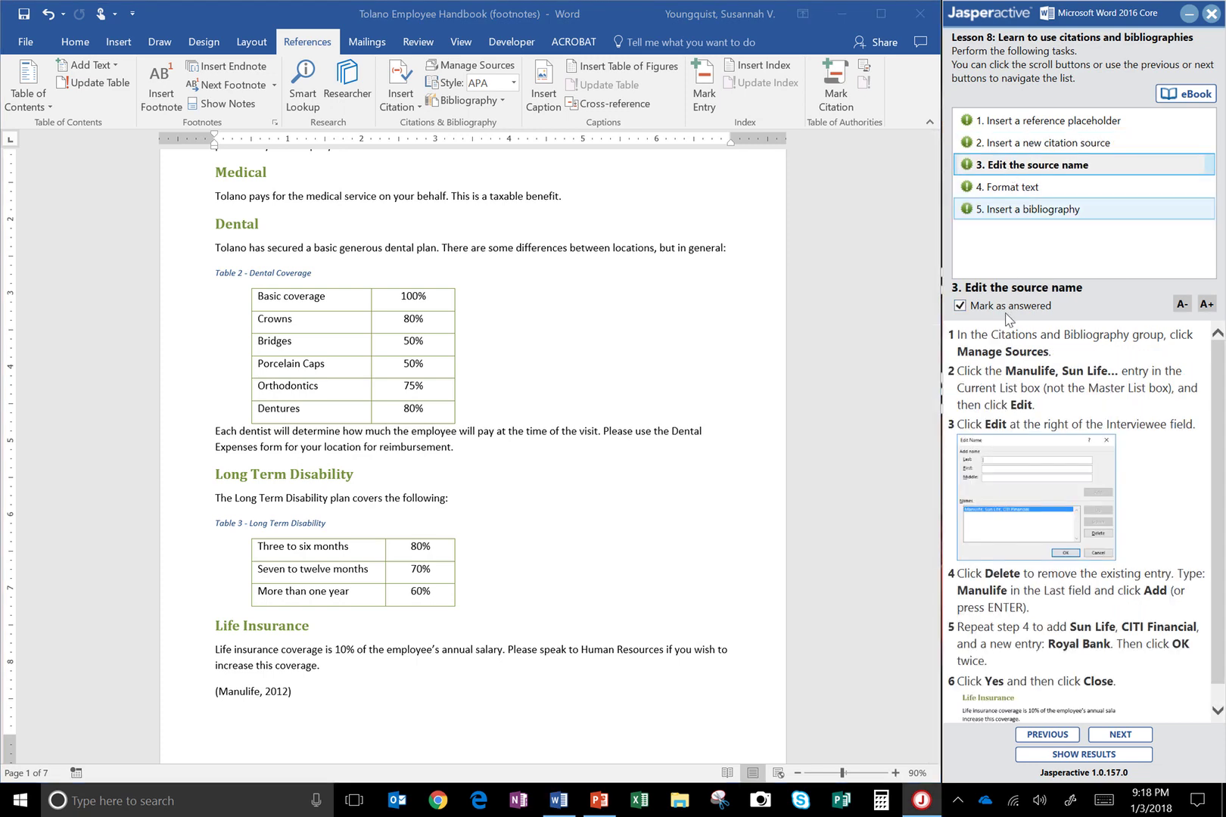
left_click(1004, 310)
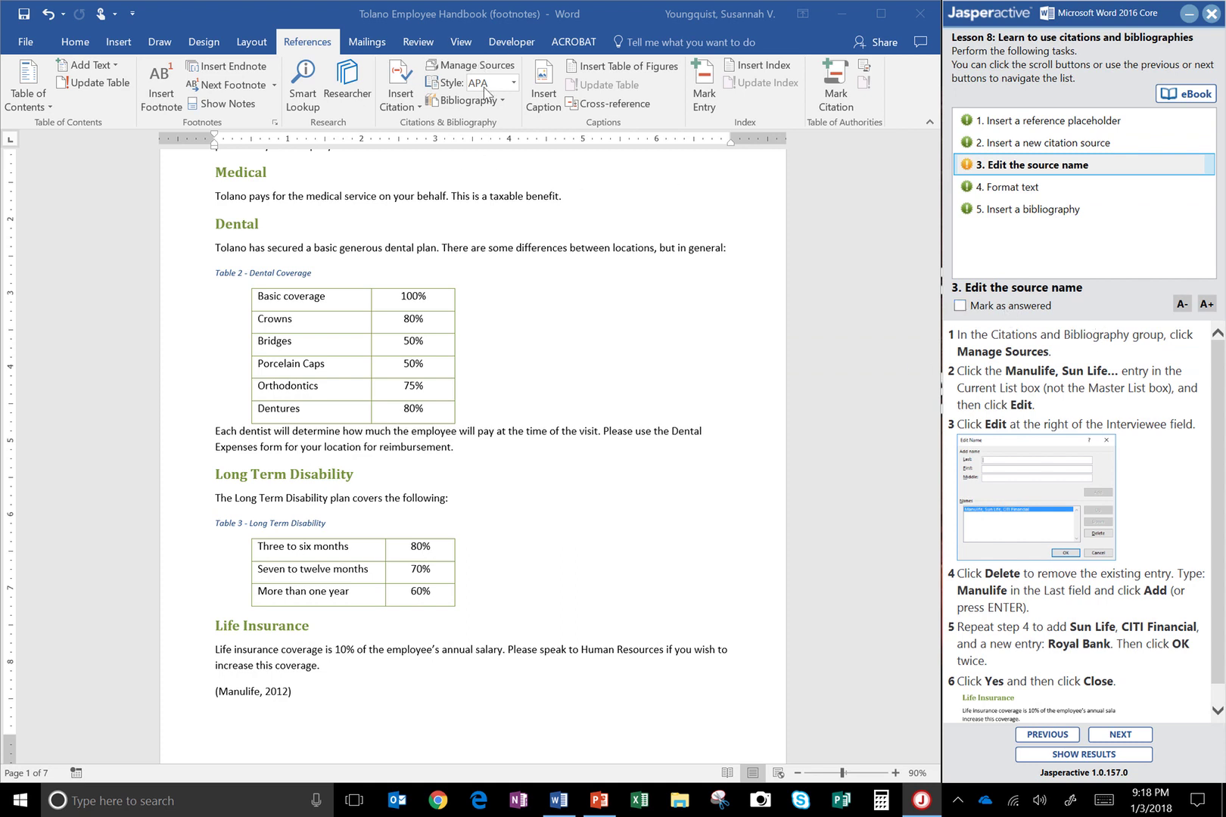
Open the Manulife source from Manage Sources for editing and open its interviewee name list
left_click(505, 75)
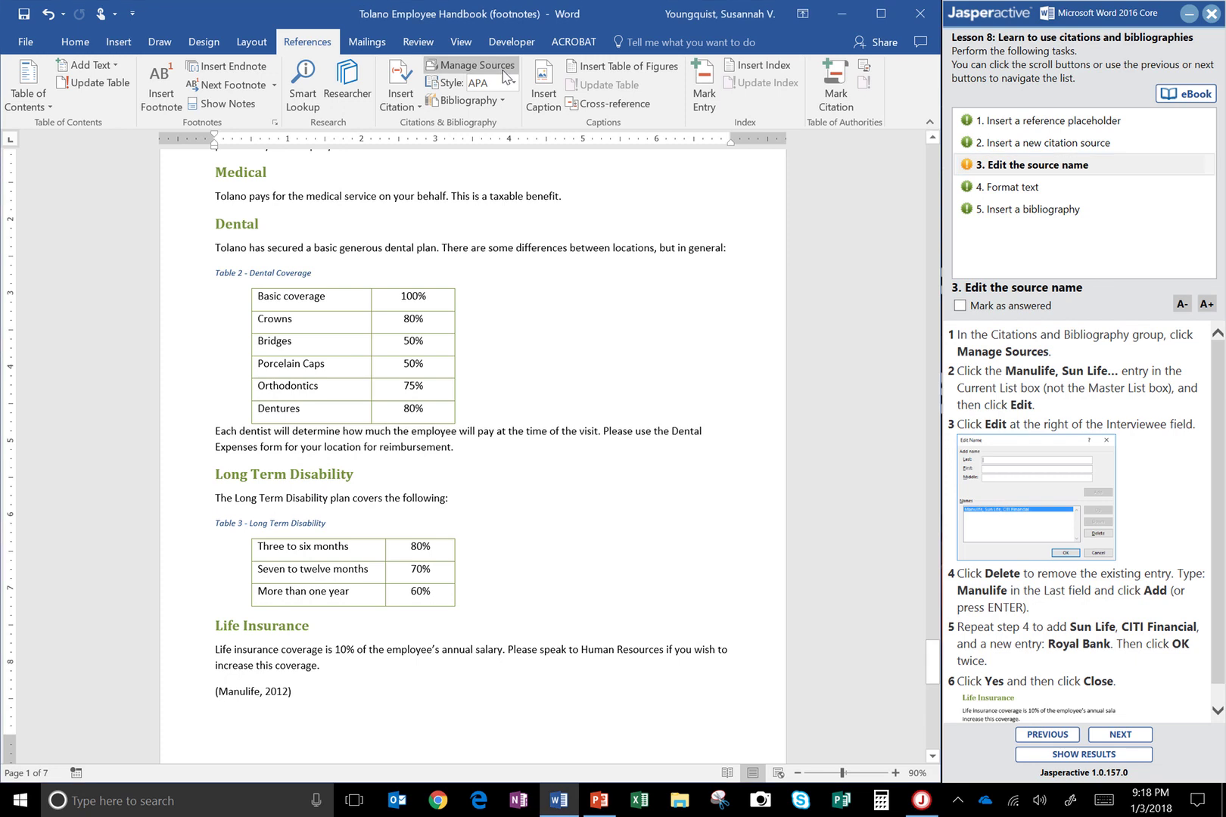
left_click(505, 76)
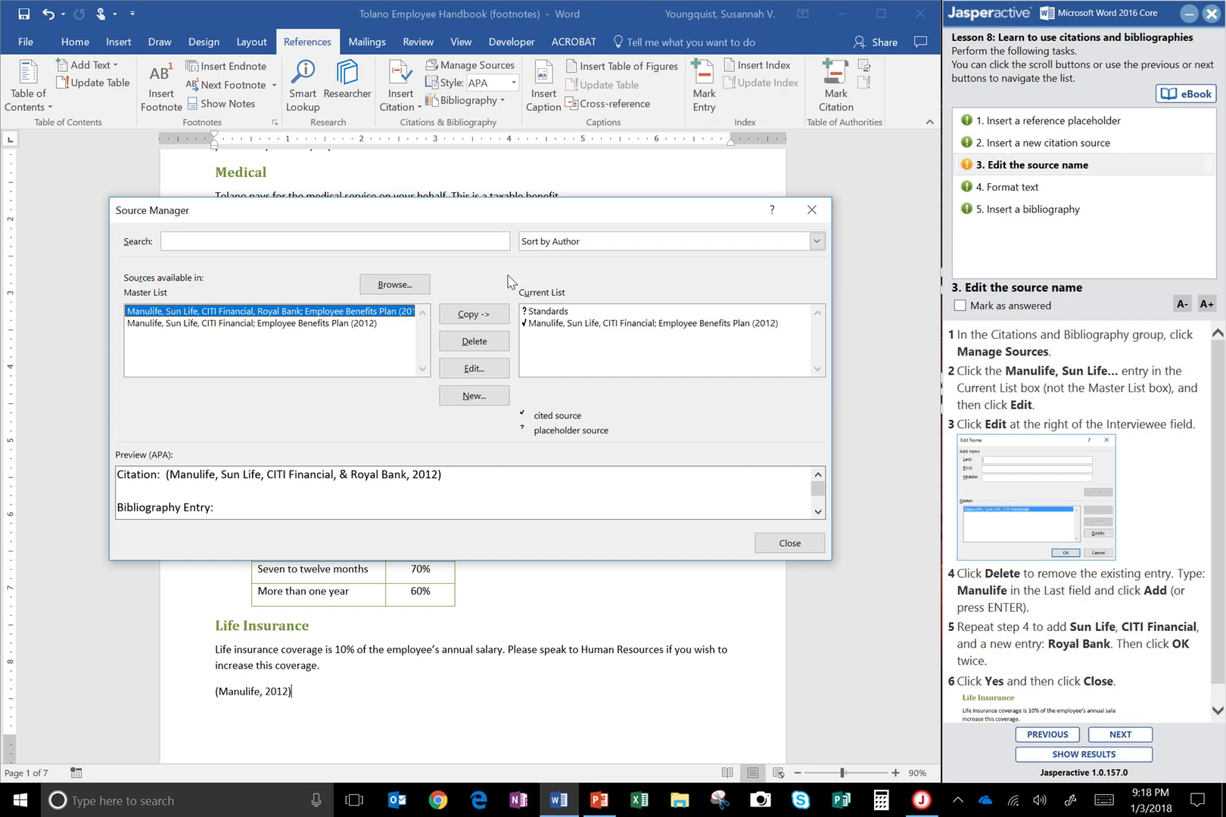
left_click(573, 324)
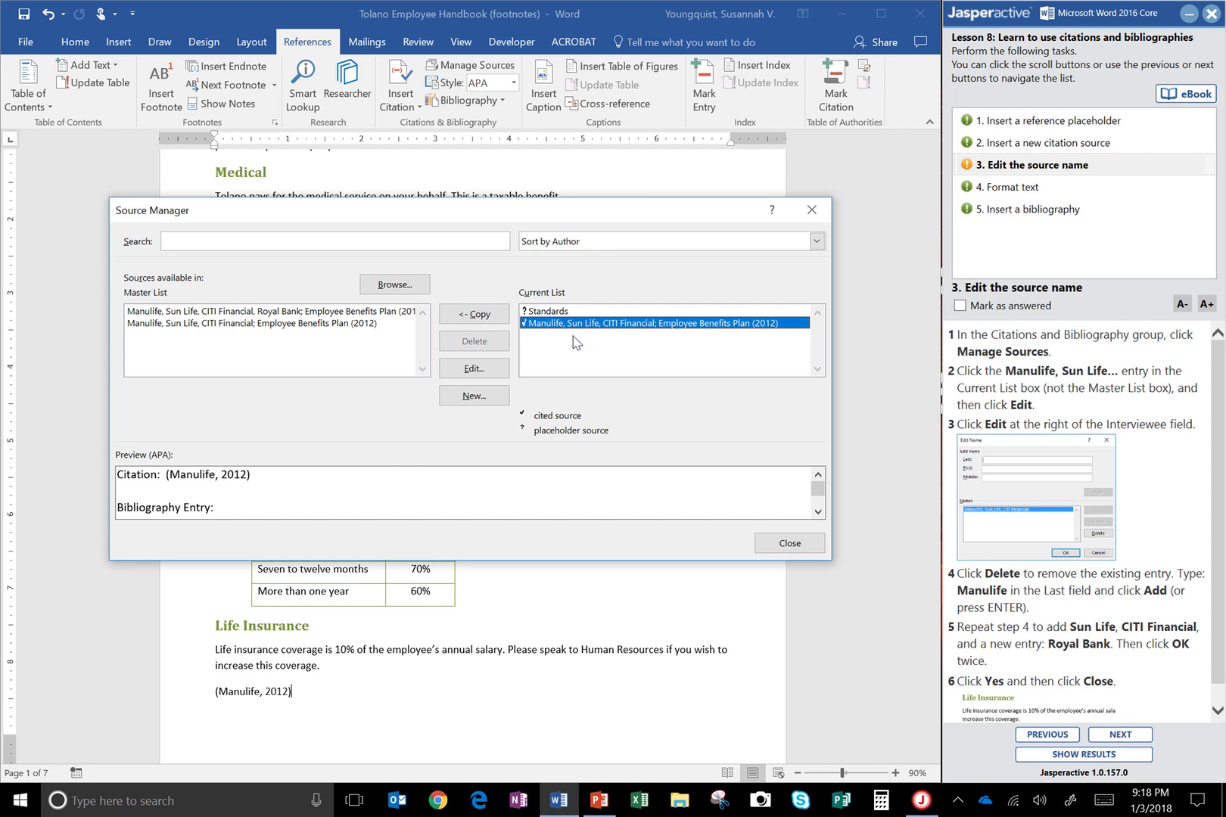
left_click(479, 376)
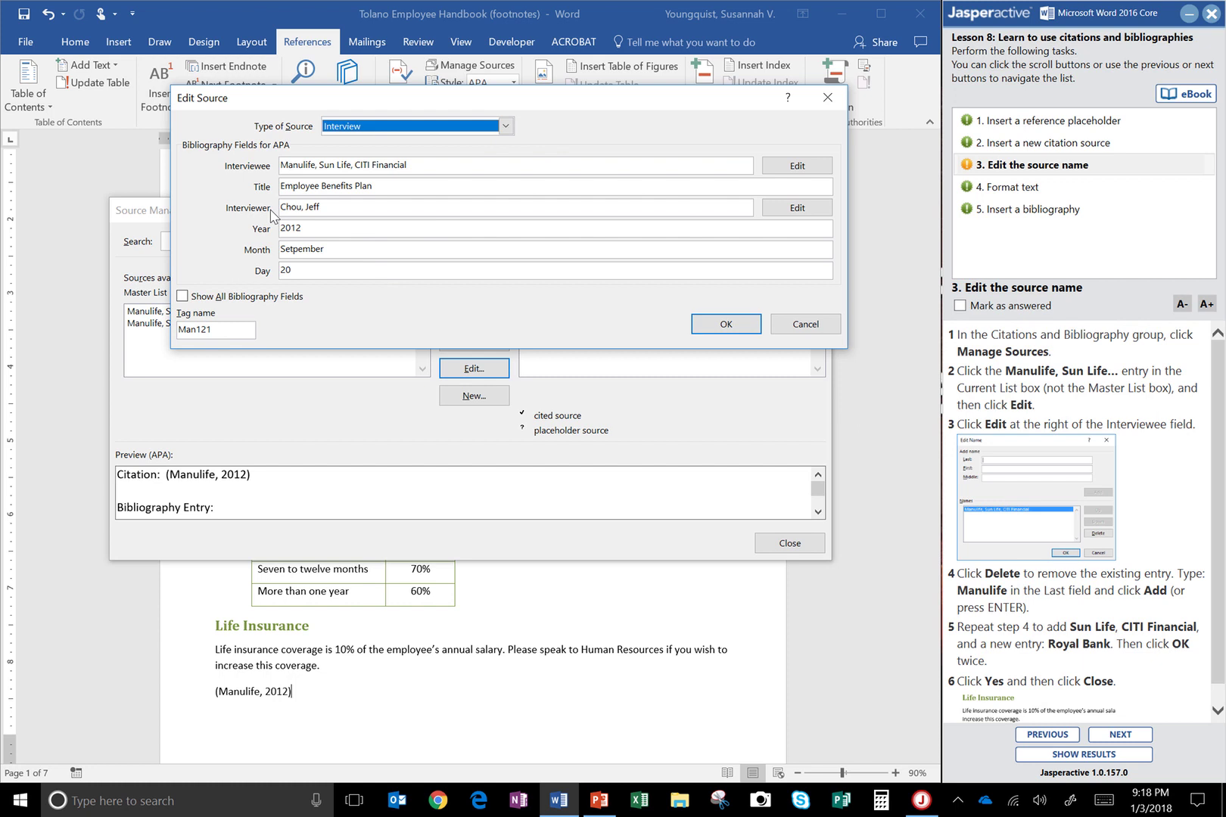
left_click(659, 235)
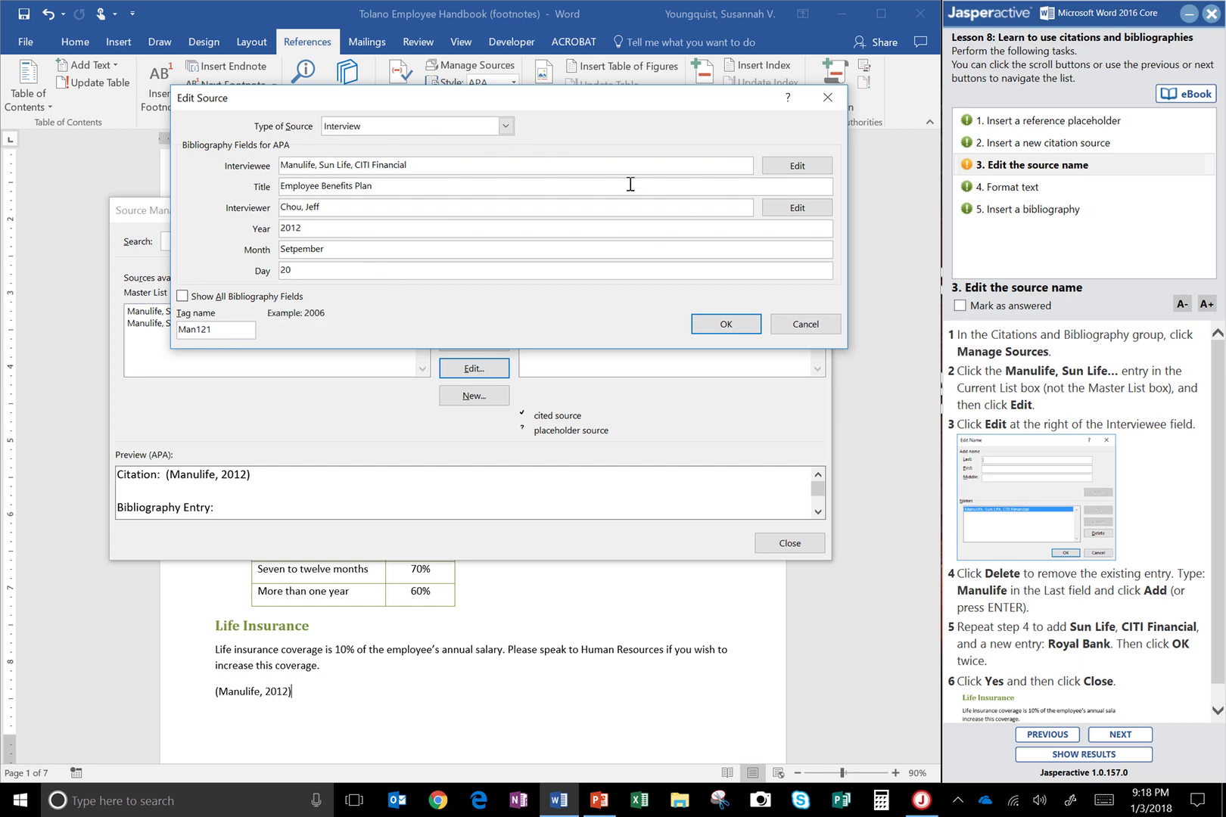
left_click(798, 169)
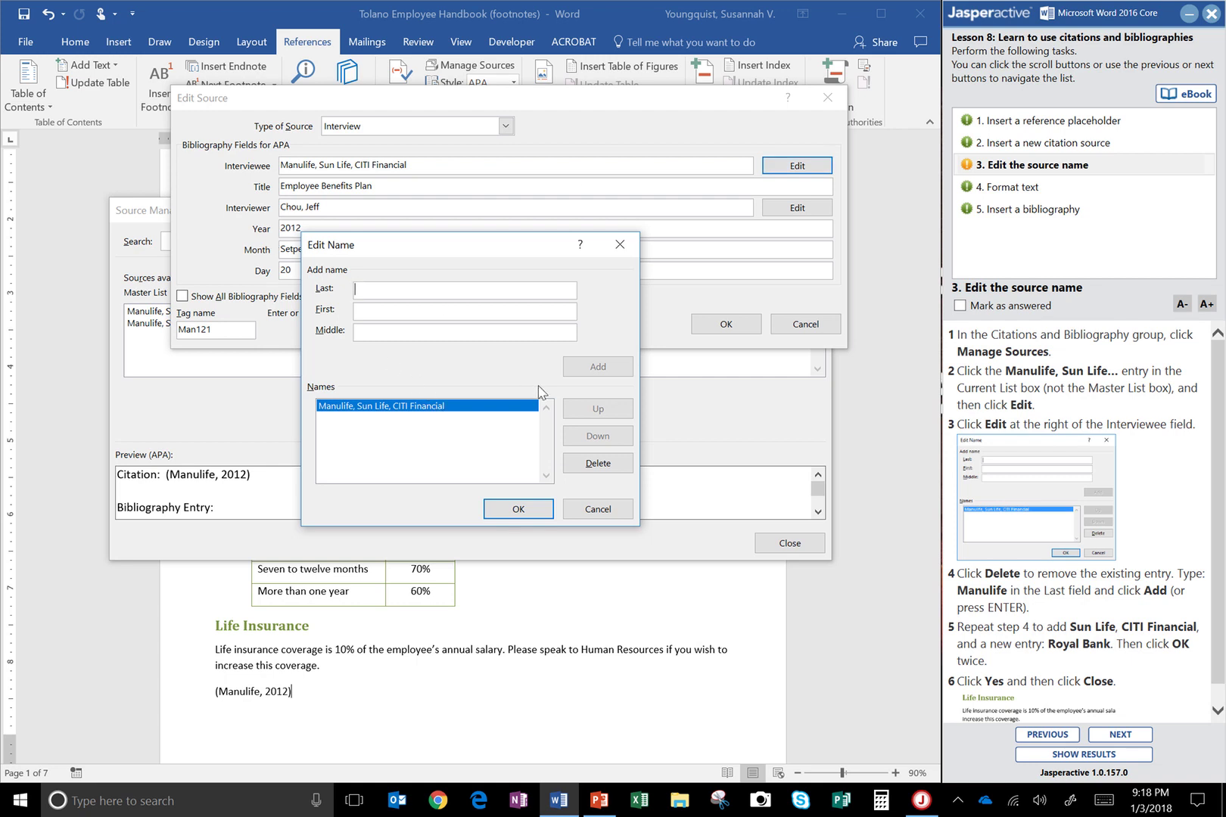
Replace the combined interviewee entry with four names: Manulife, Sun Life, Citi Financial, Royal Bank
left_click(614, 469)
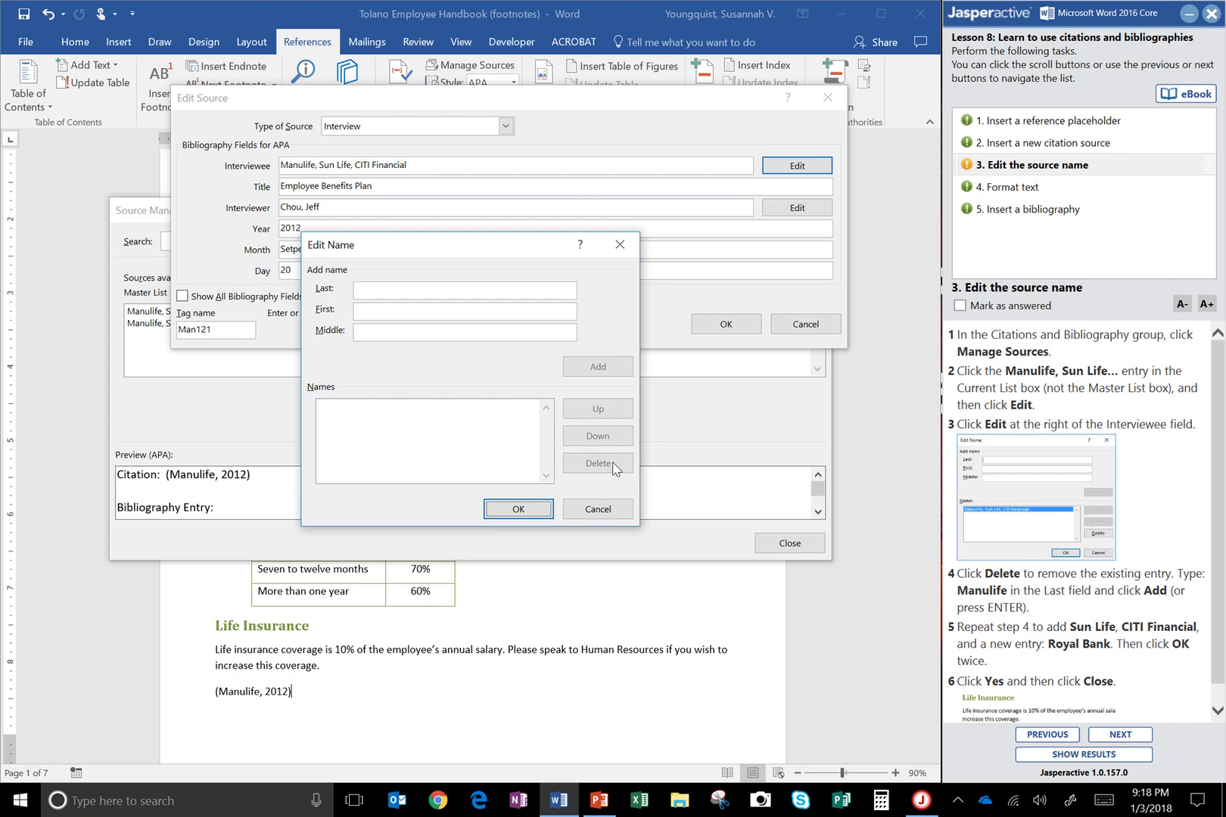
left_click(395, 295)
type("Manulife")
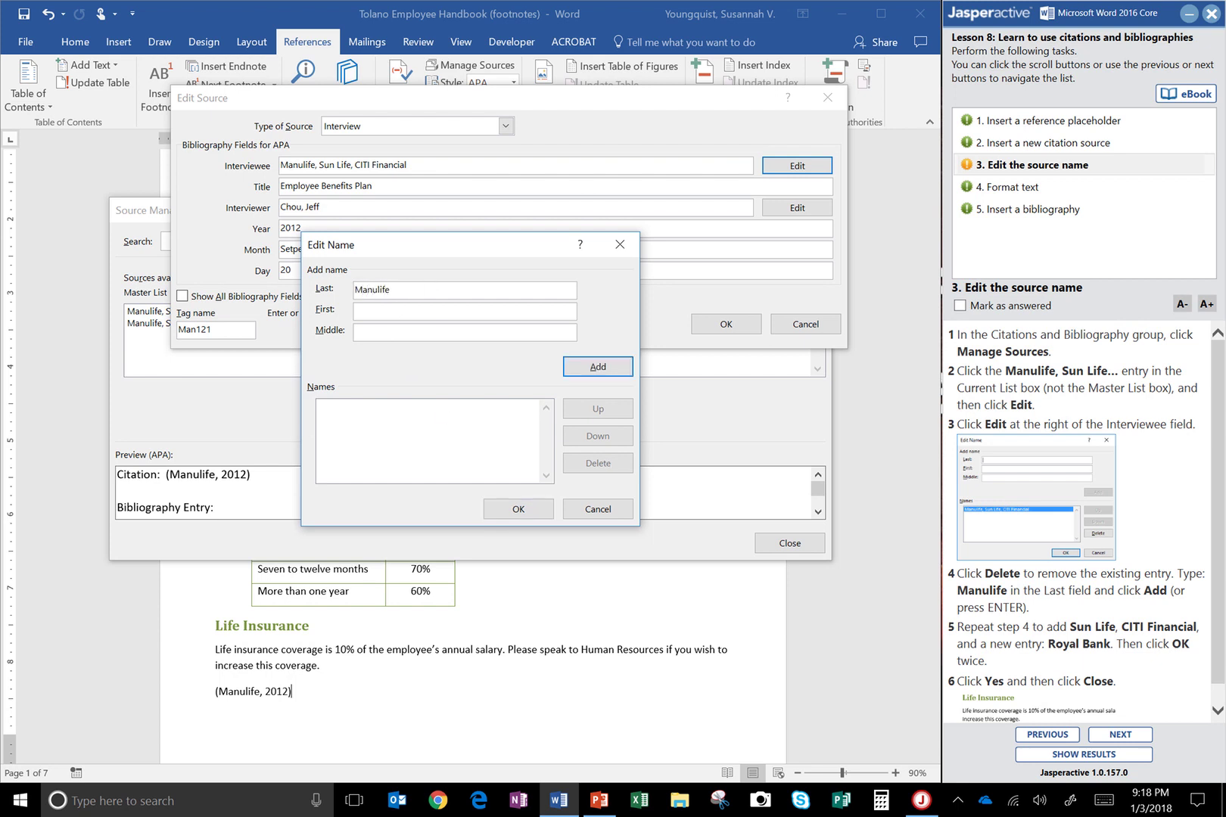
left_click(582, 367)
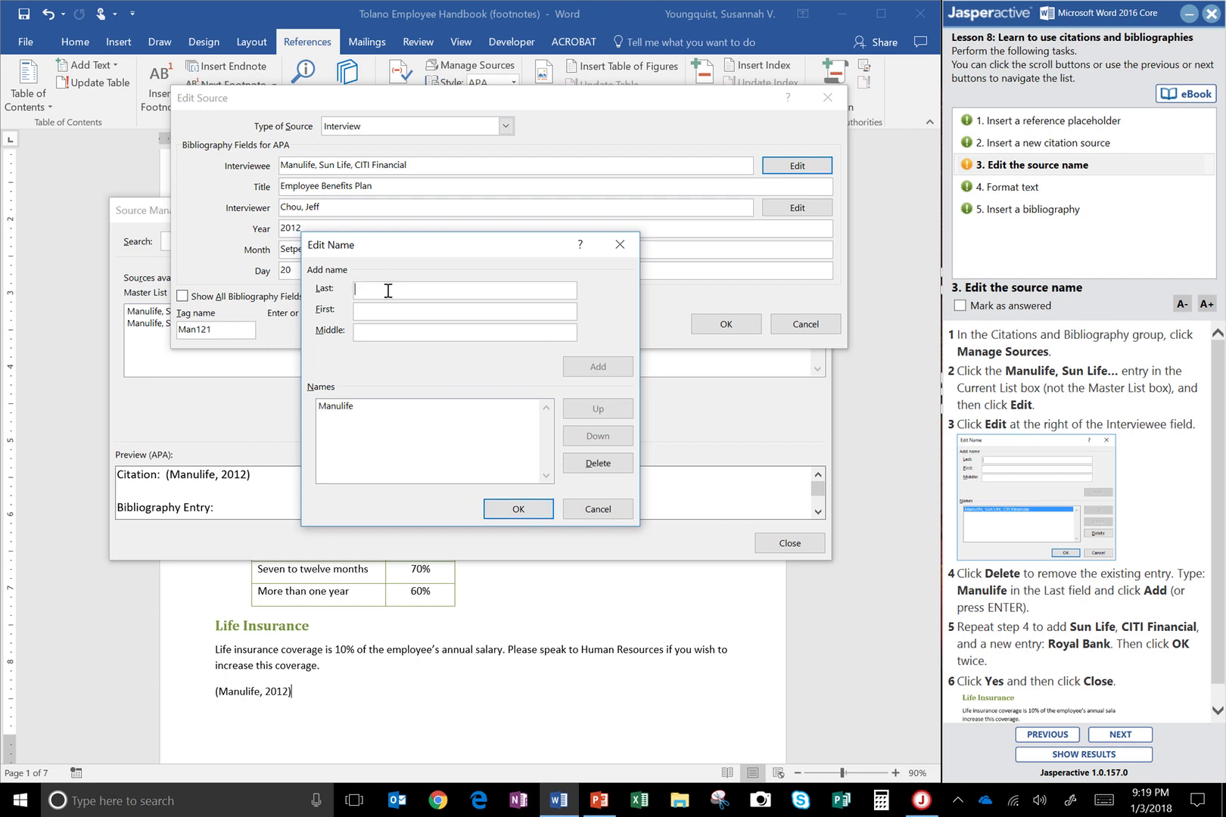
type("Sun")
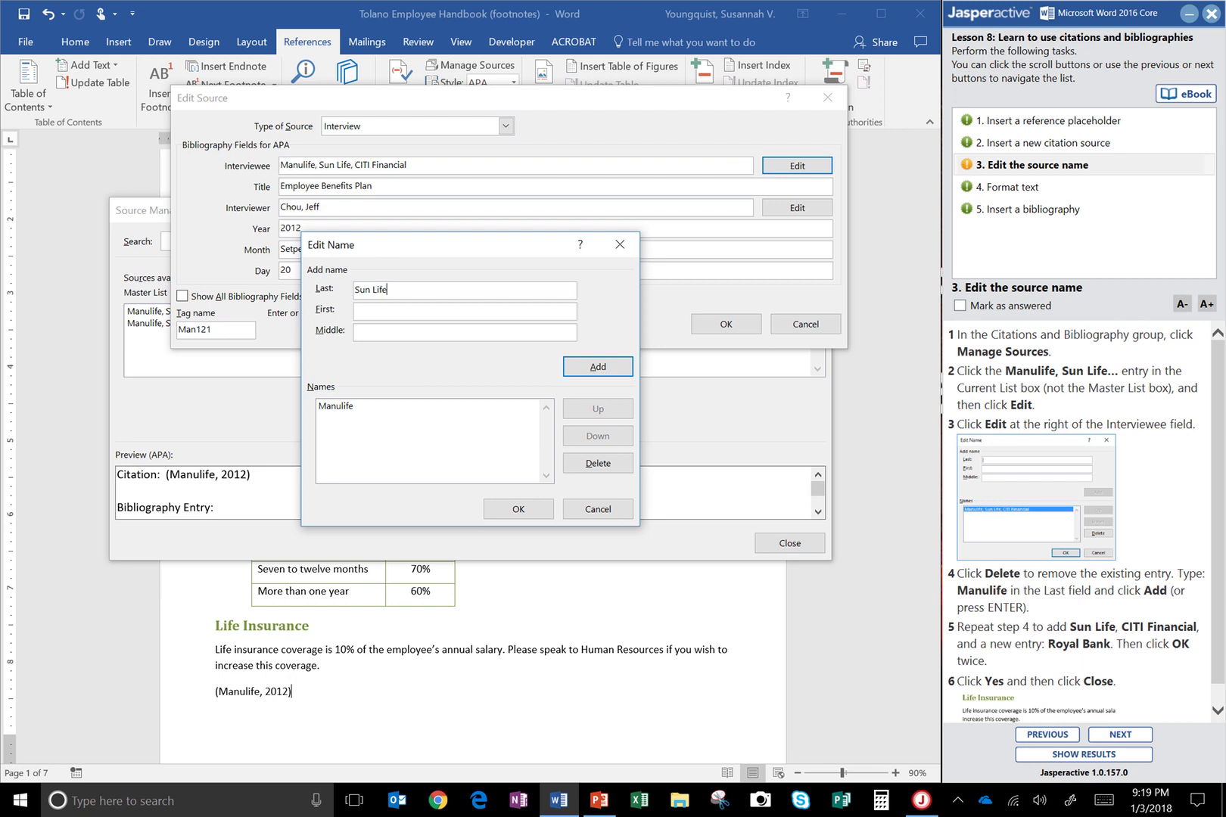
type(" Life")
left_click(590, 368)
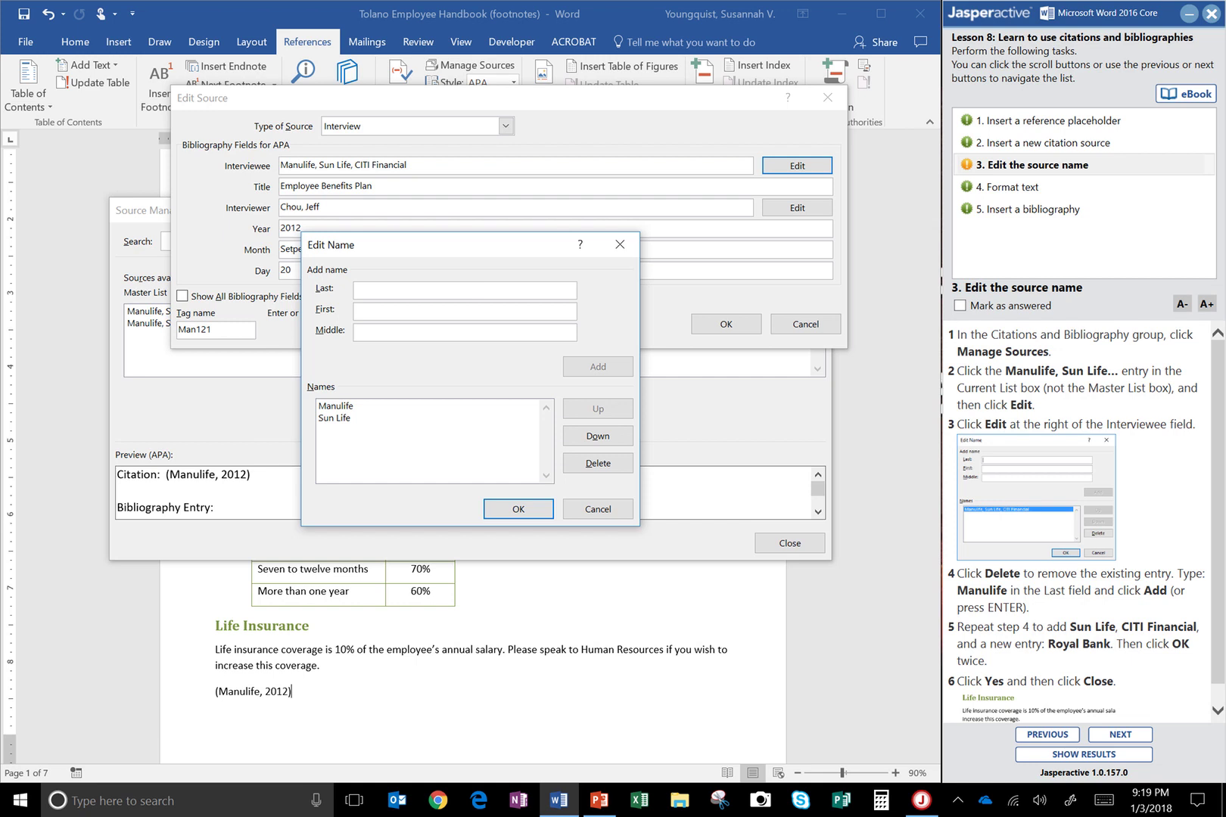
type("Citi Financial")
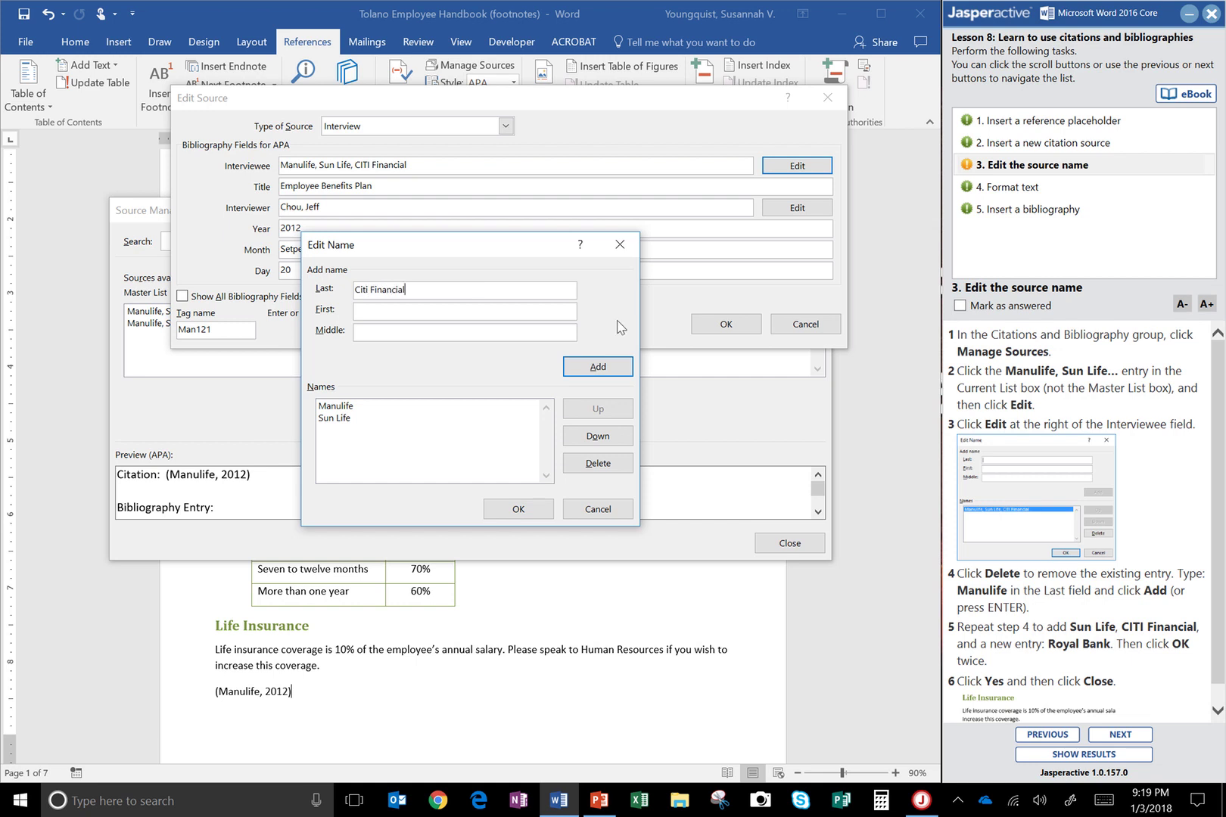
left_click(615, 366)
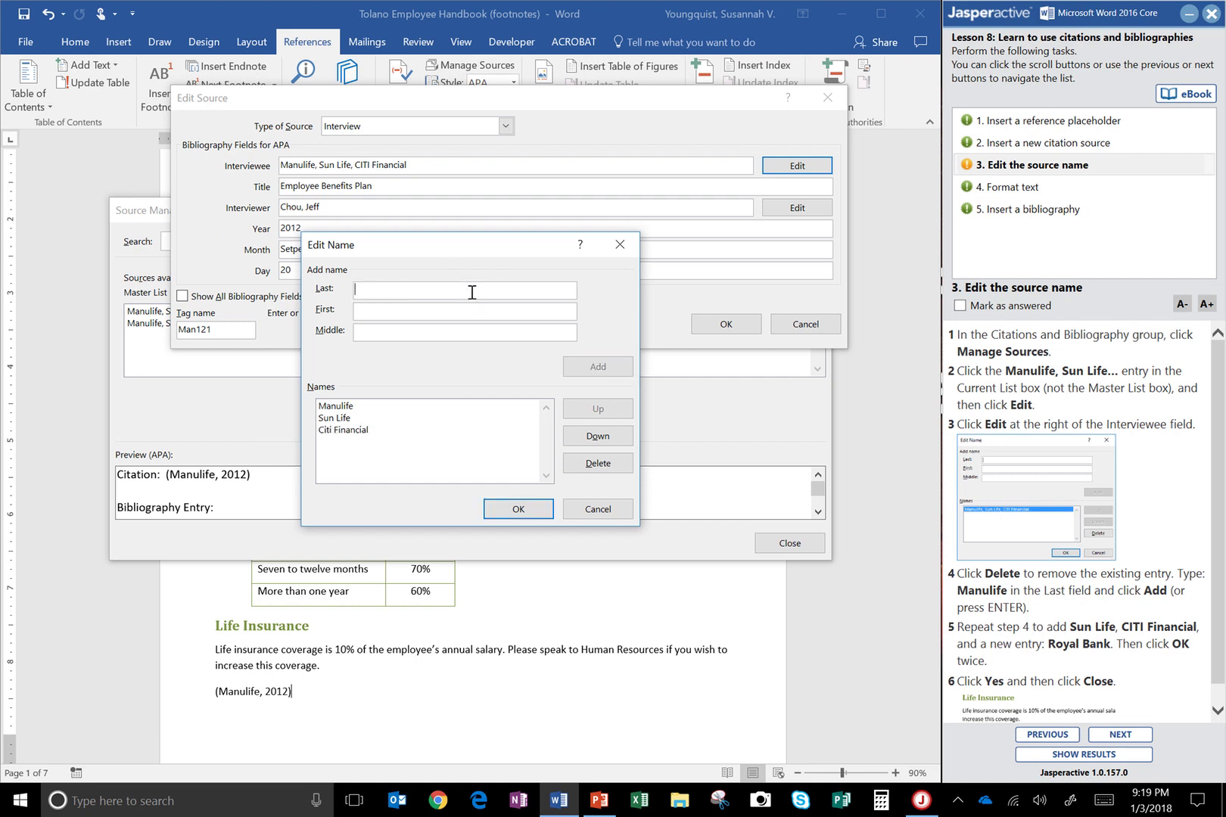
type("Royal Bank")
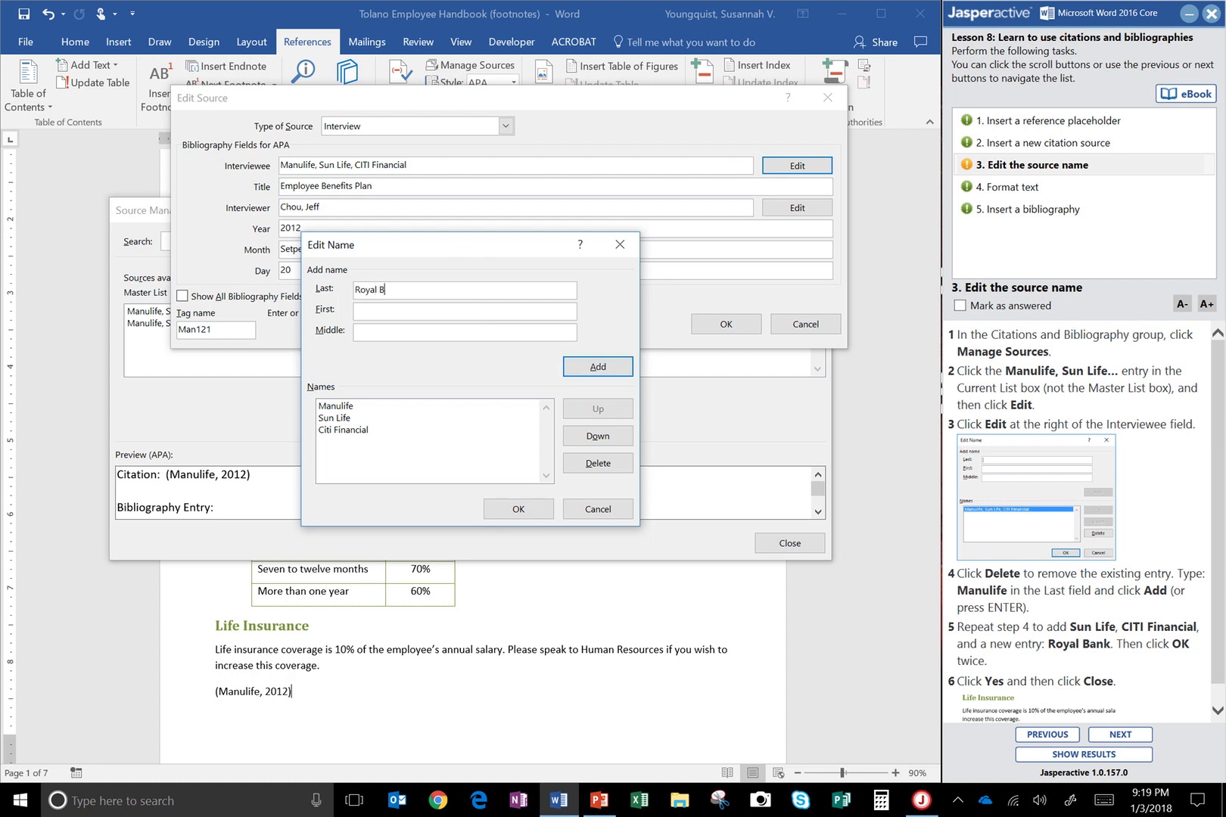
left_click(627, 364)
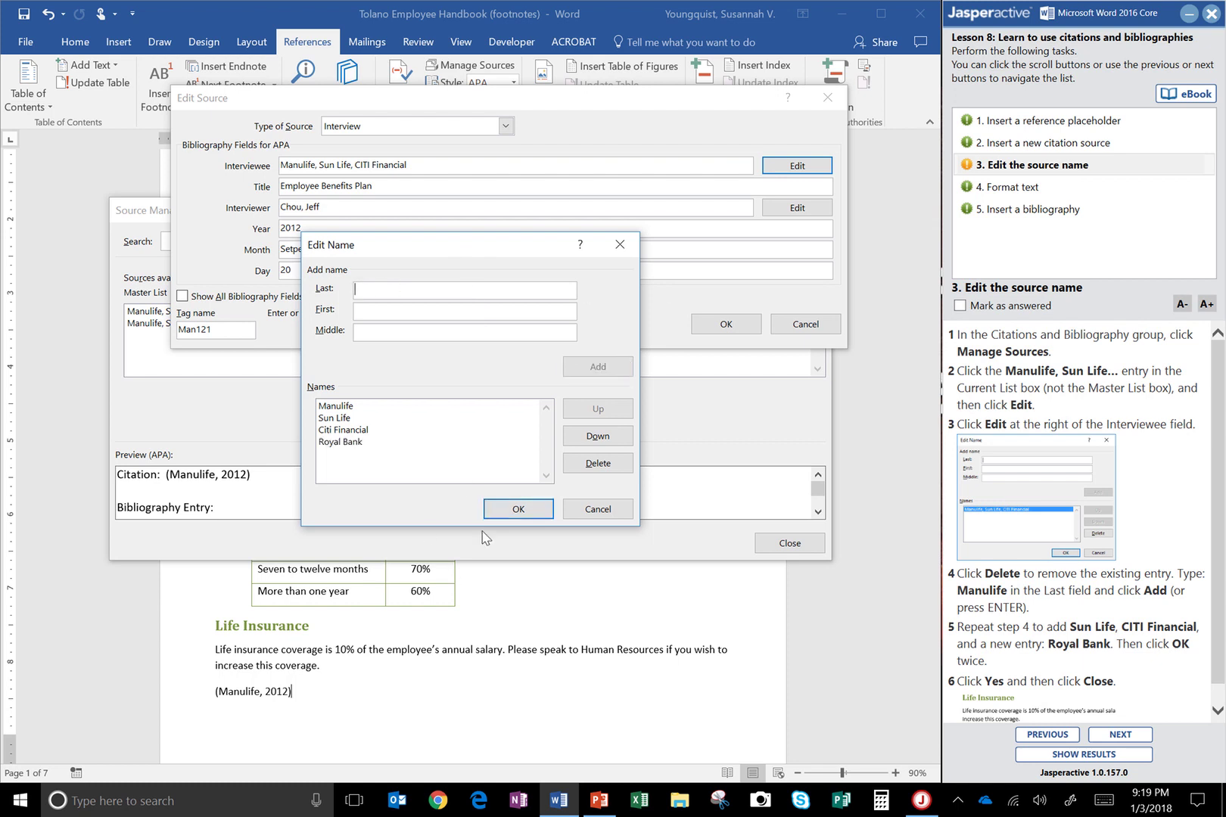
Save the edited source, update it in both source lists, and close Source Manager
left_click(516, 508)
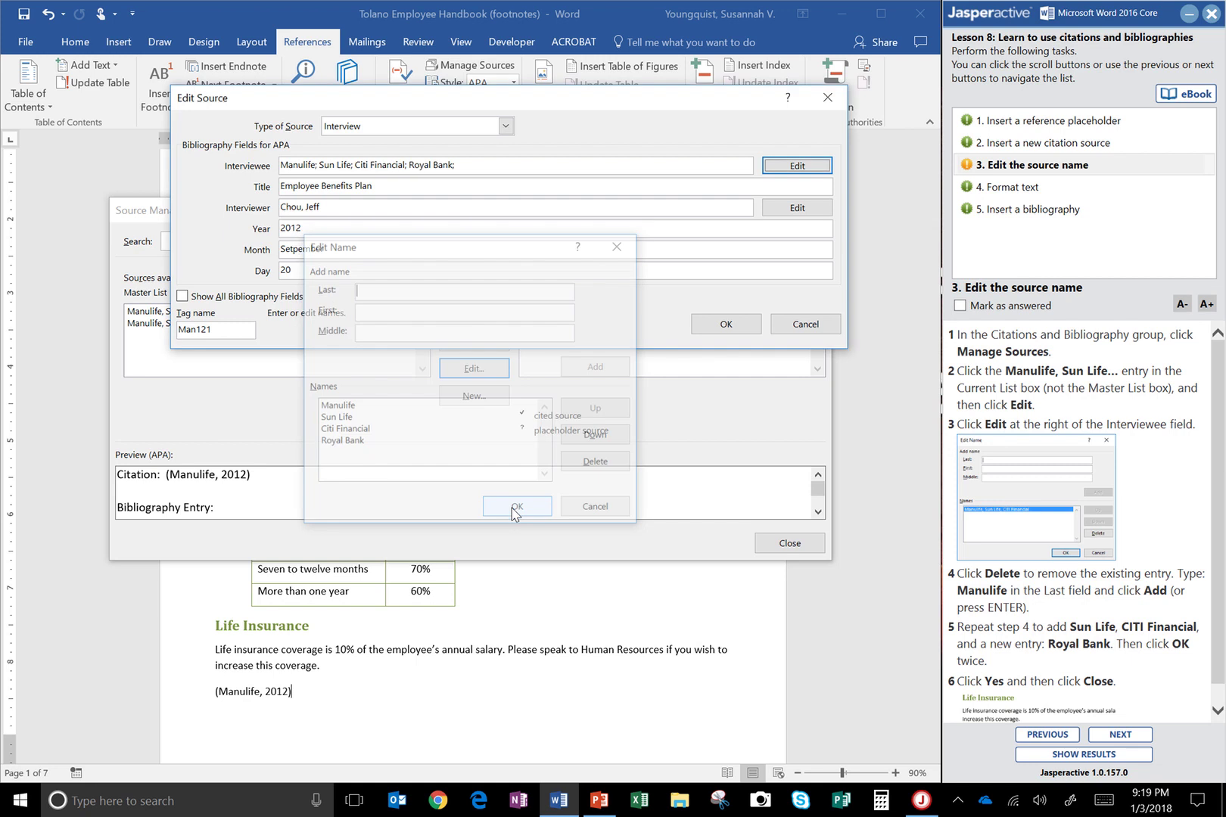
left_click(727, 331)
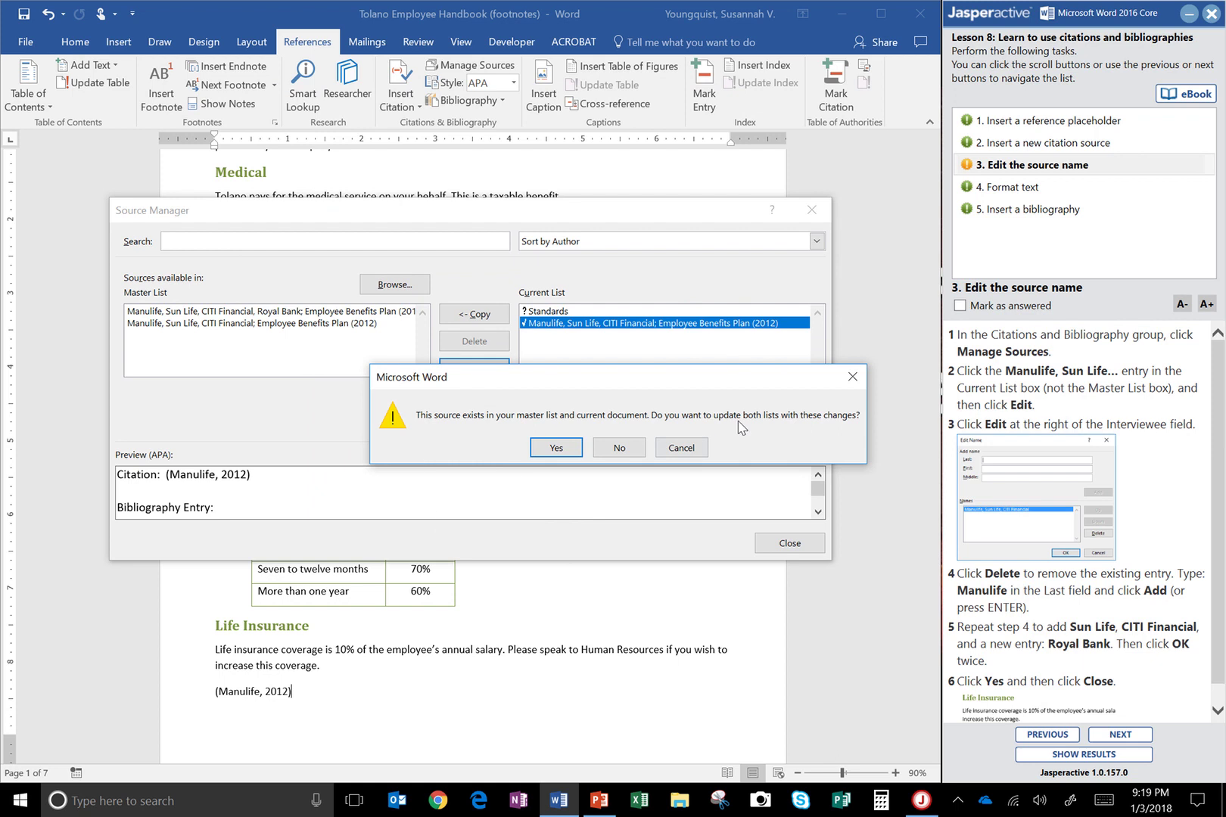
left_click(566, 451)
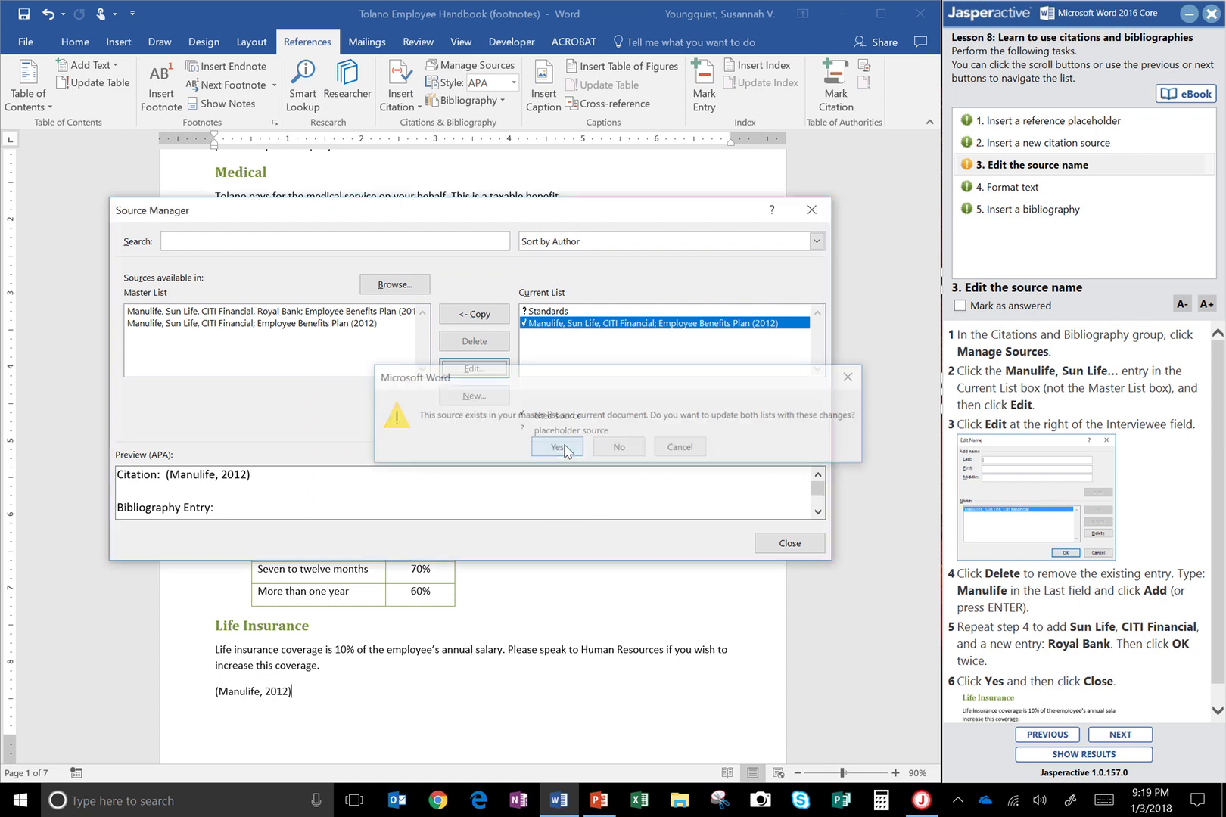
left_click(780, 544)
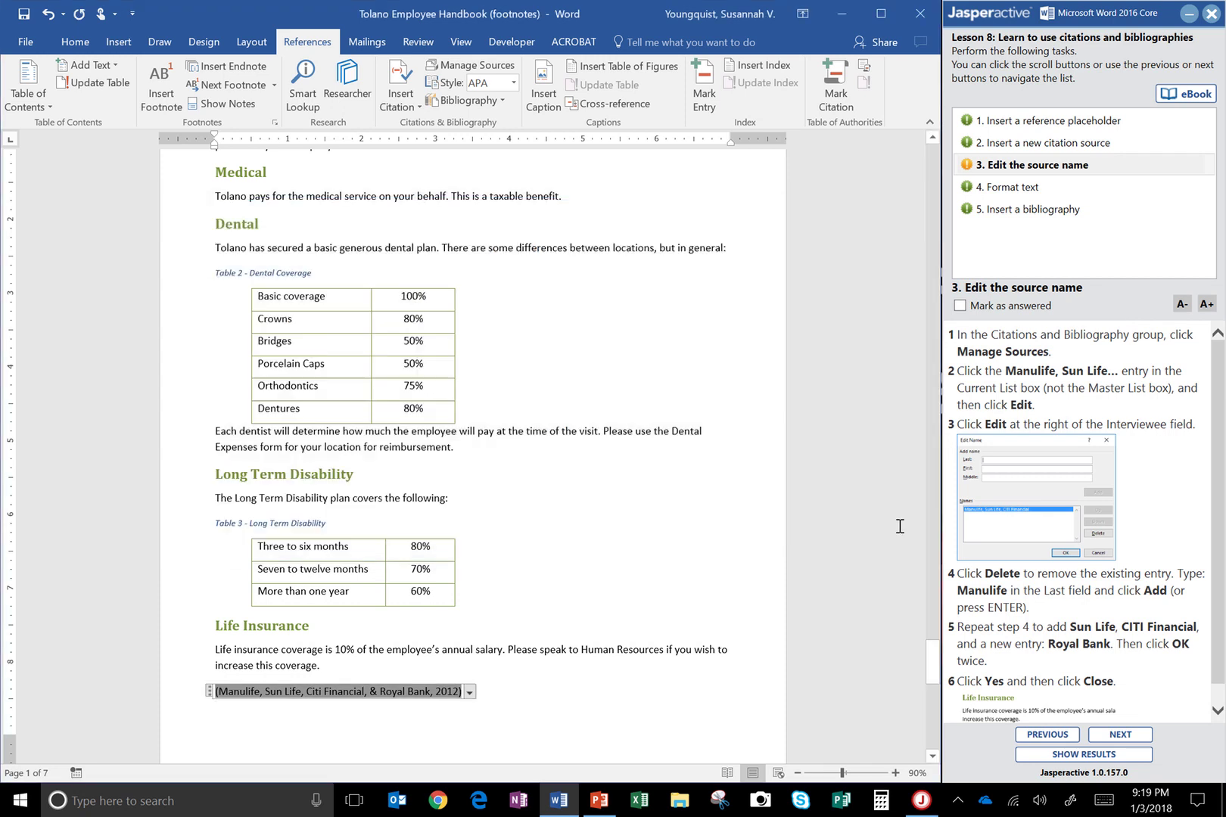
scroll(1213, 539, "down", 1)
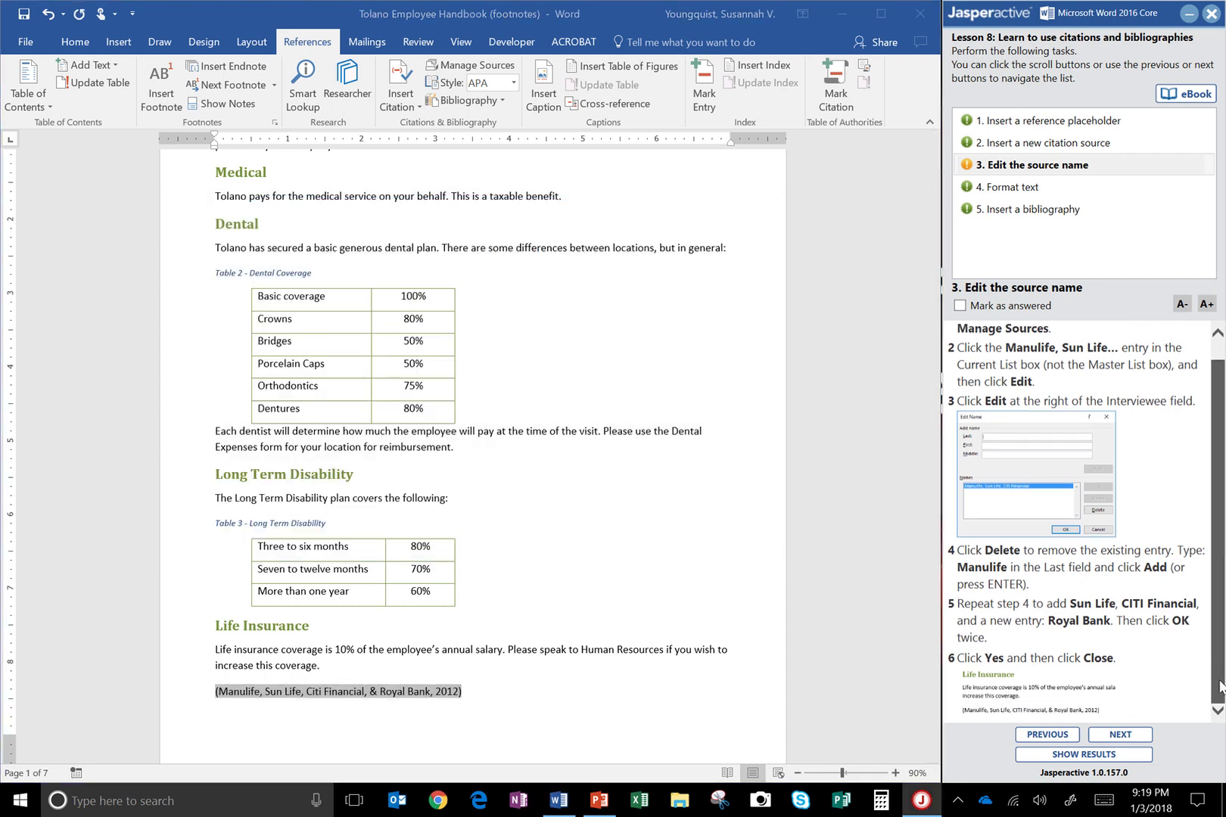
left_click(467, 741)
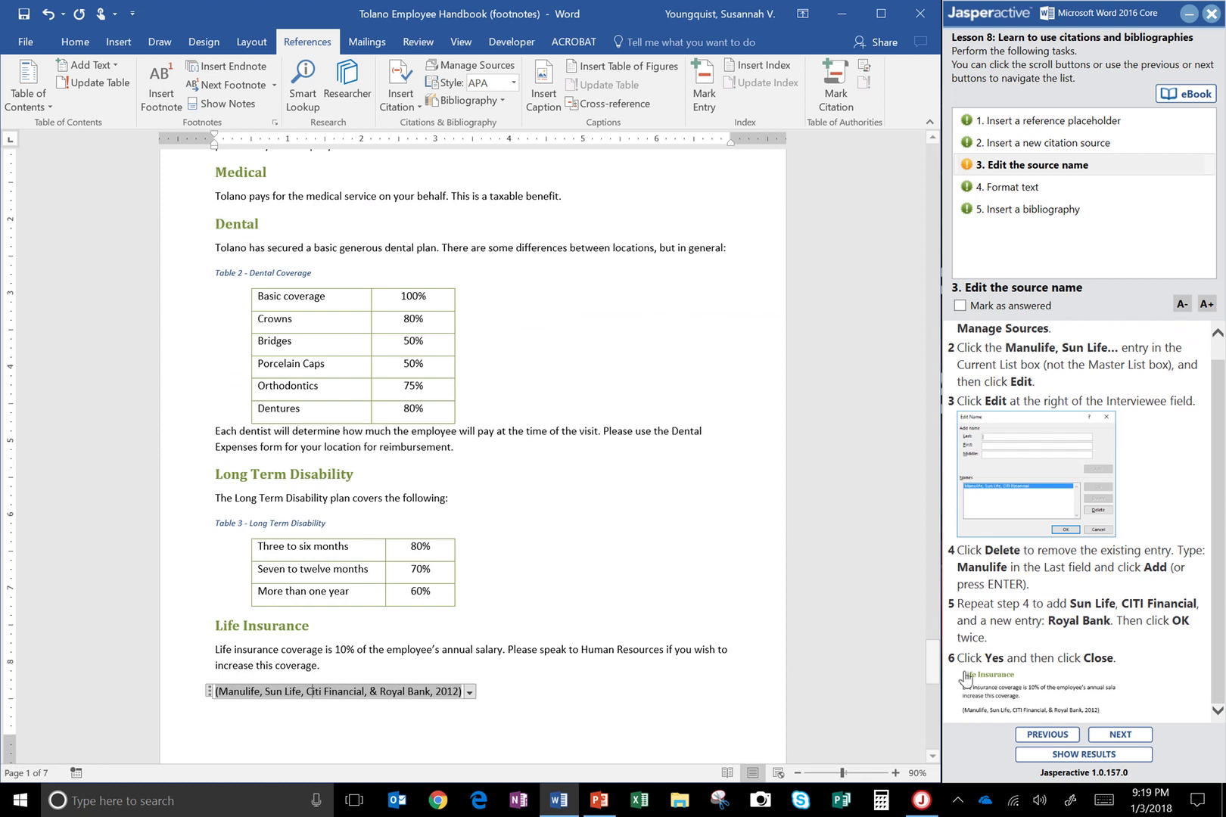
Mark task 3 answered and insert a page break after the Table 3 entry
left_click(987, 307)
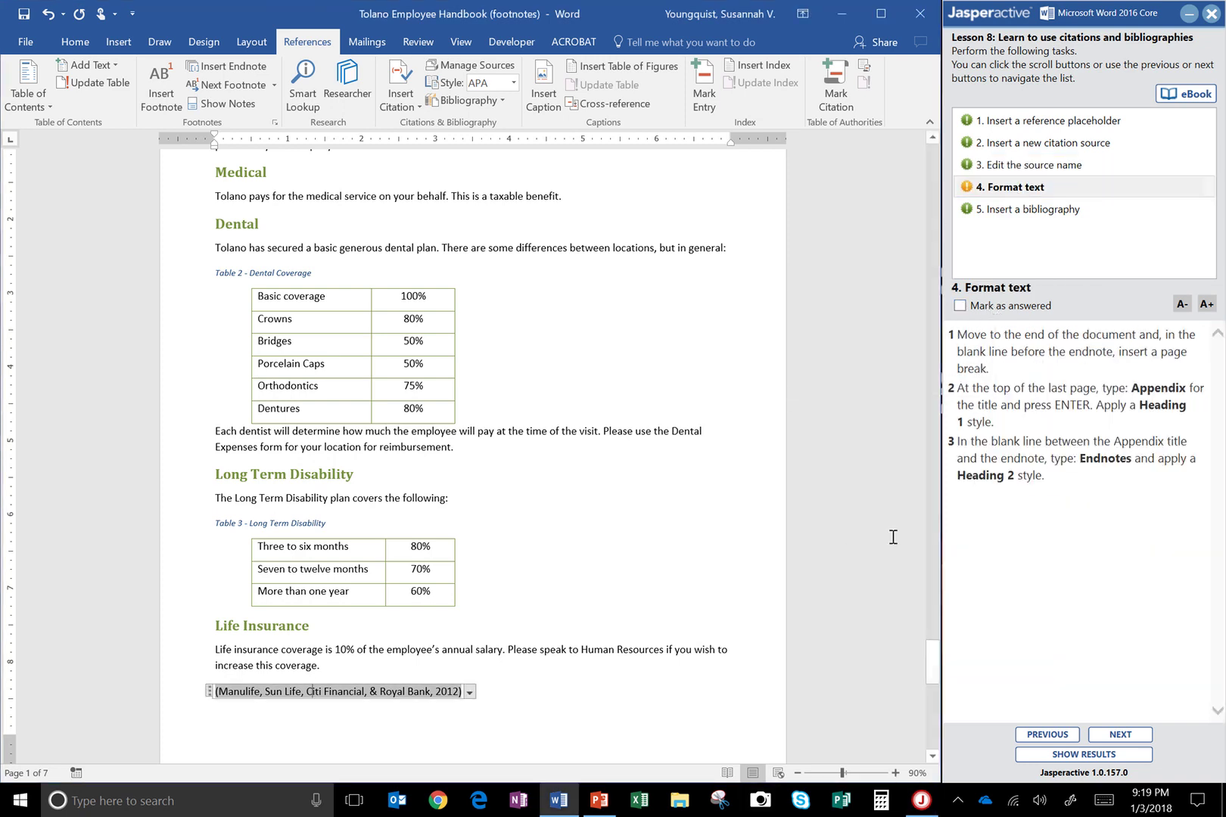
left_click_drag(932, 652, 943, 703)
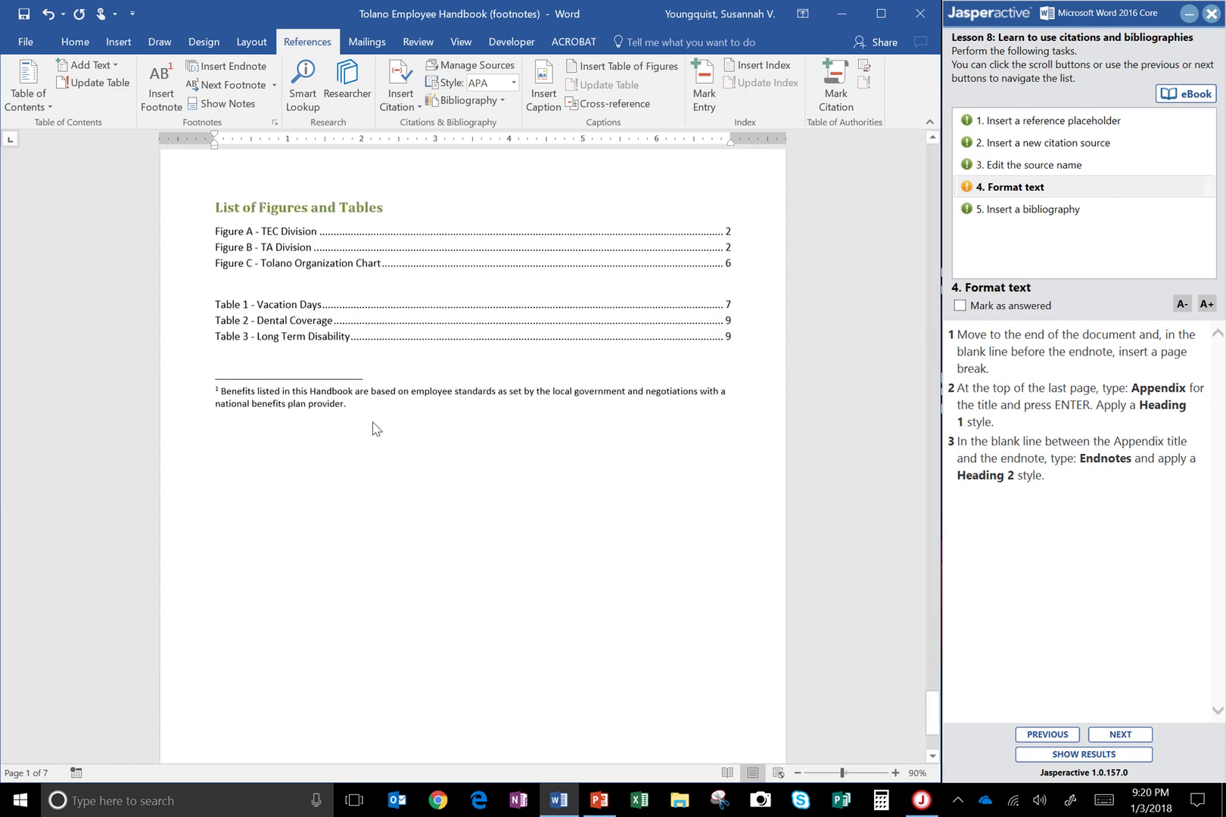
left_click(227, 361)
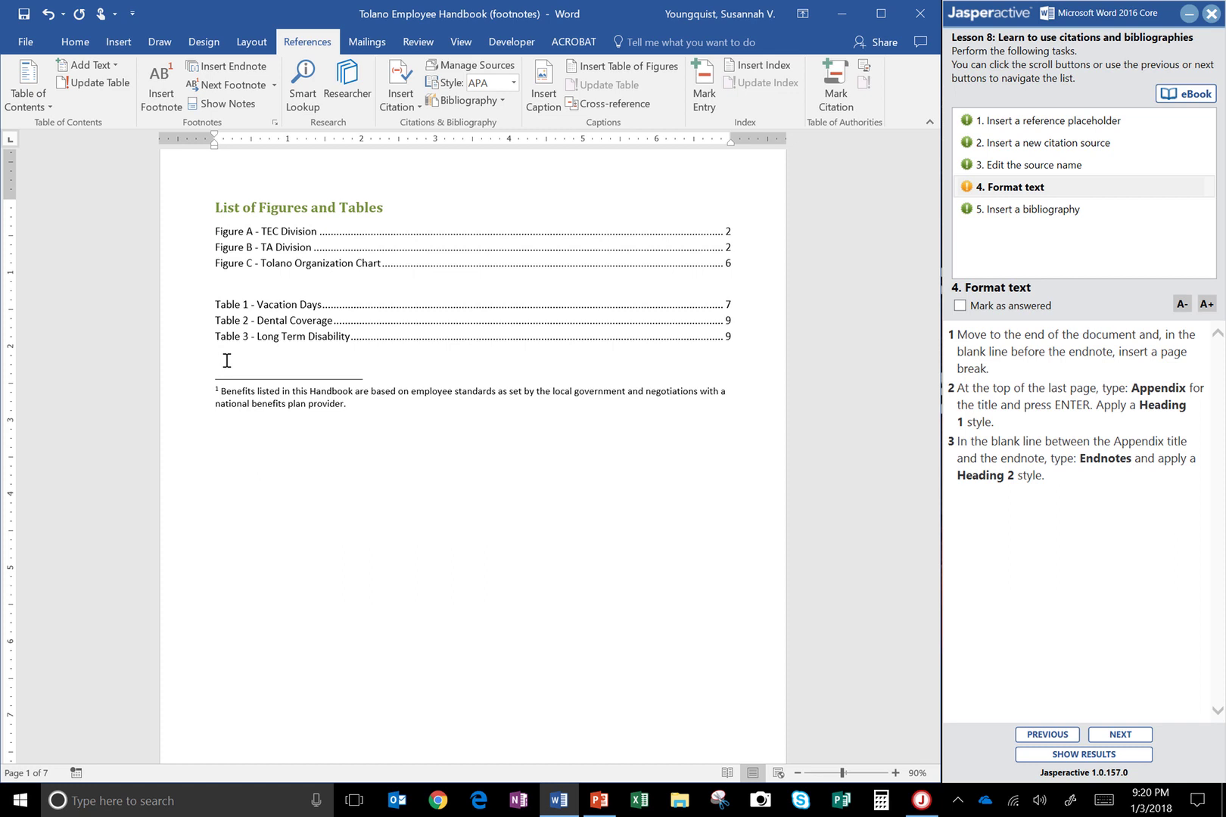
key("ctrl+Return")
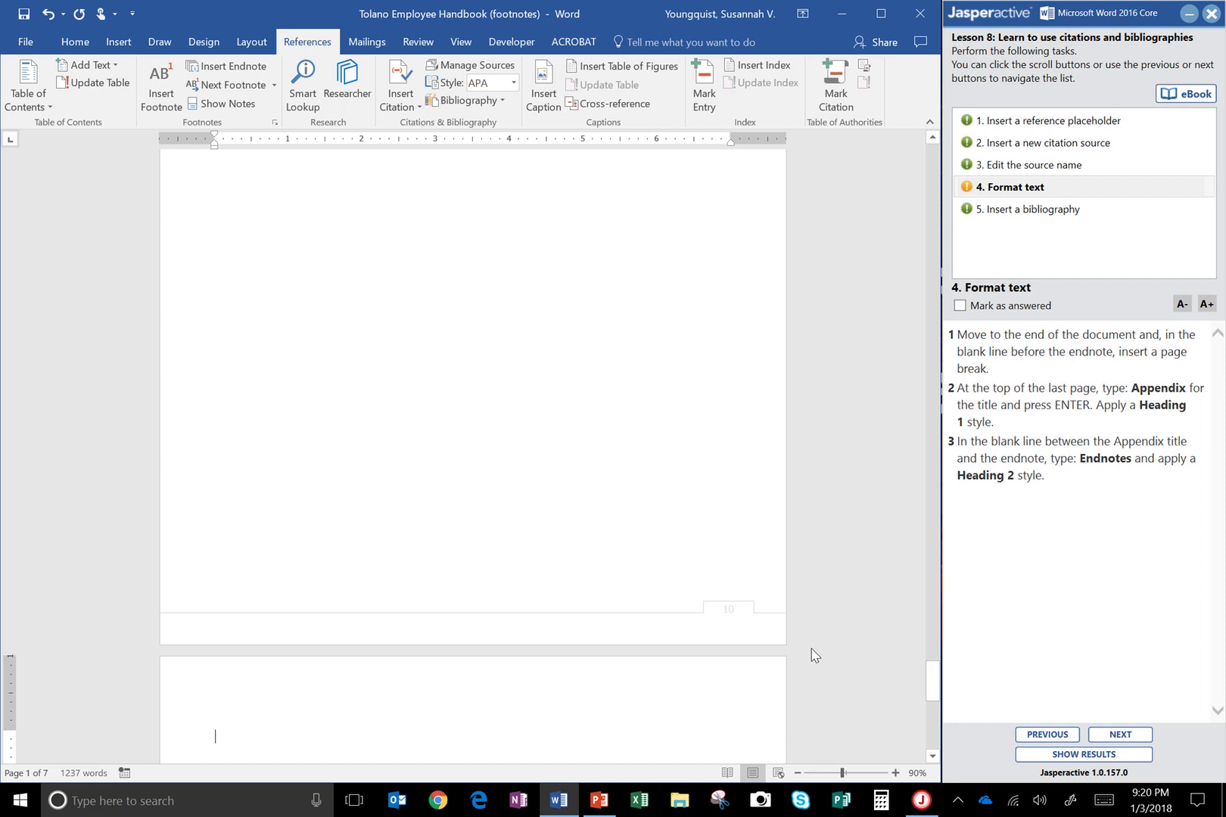
Title the new last page 'Appendix' in Heading 1, leaving the caret on the blank line below
type("Appen")
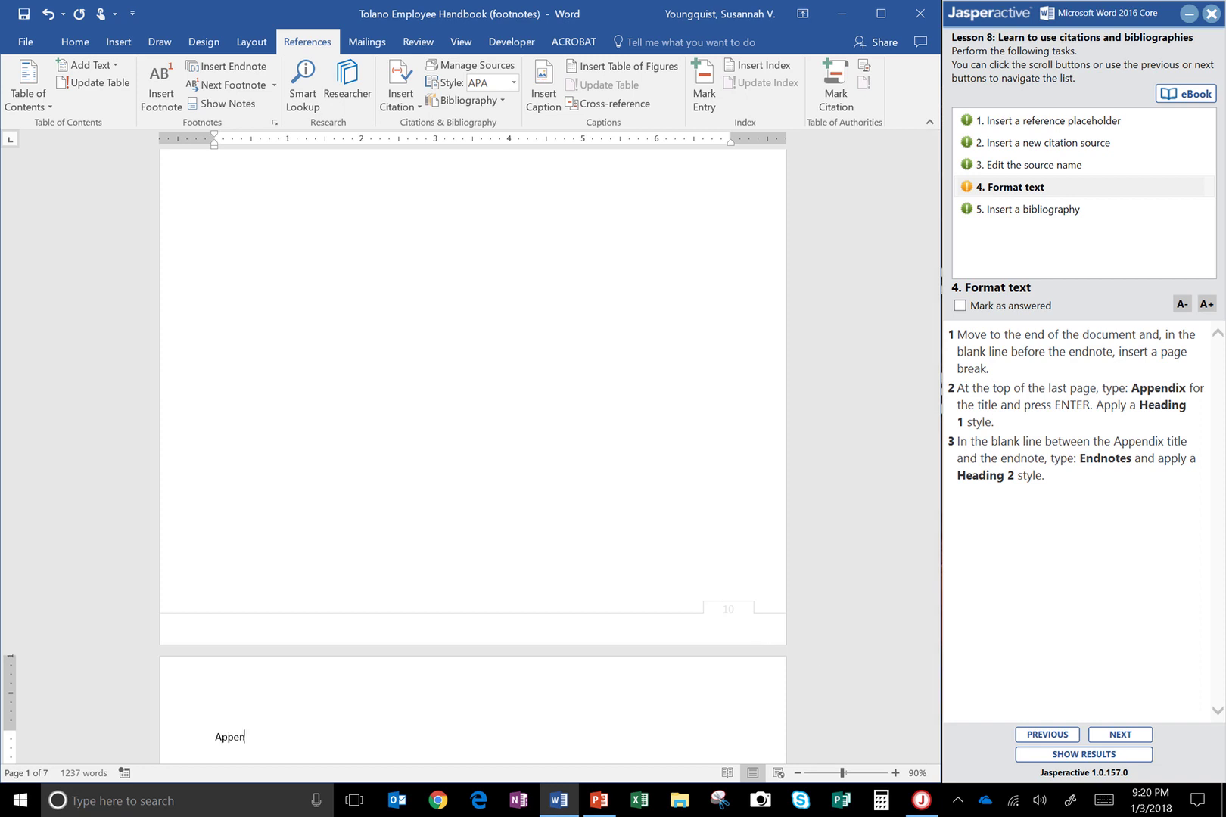
type("dix")
key("Return")
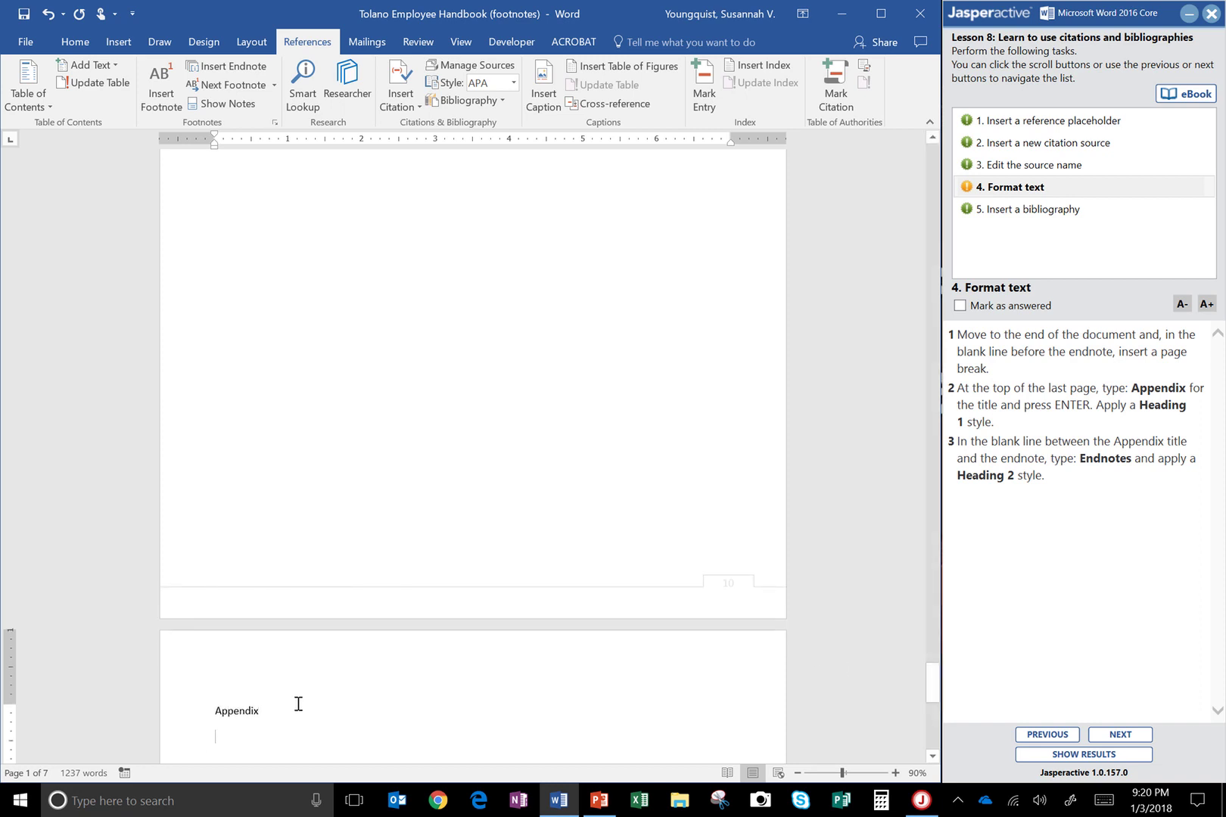
double_click(253, 711)
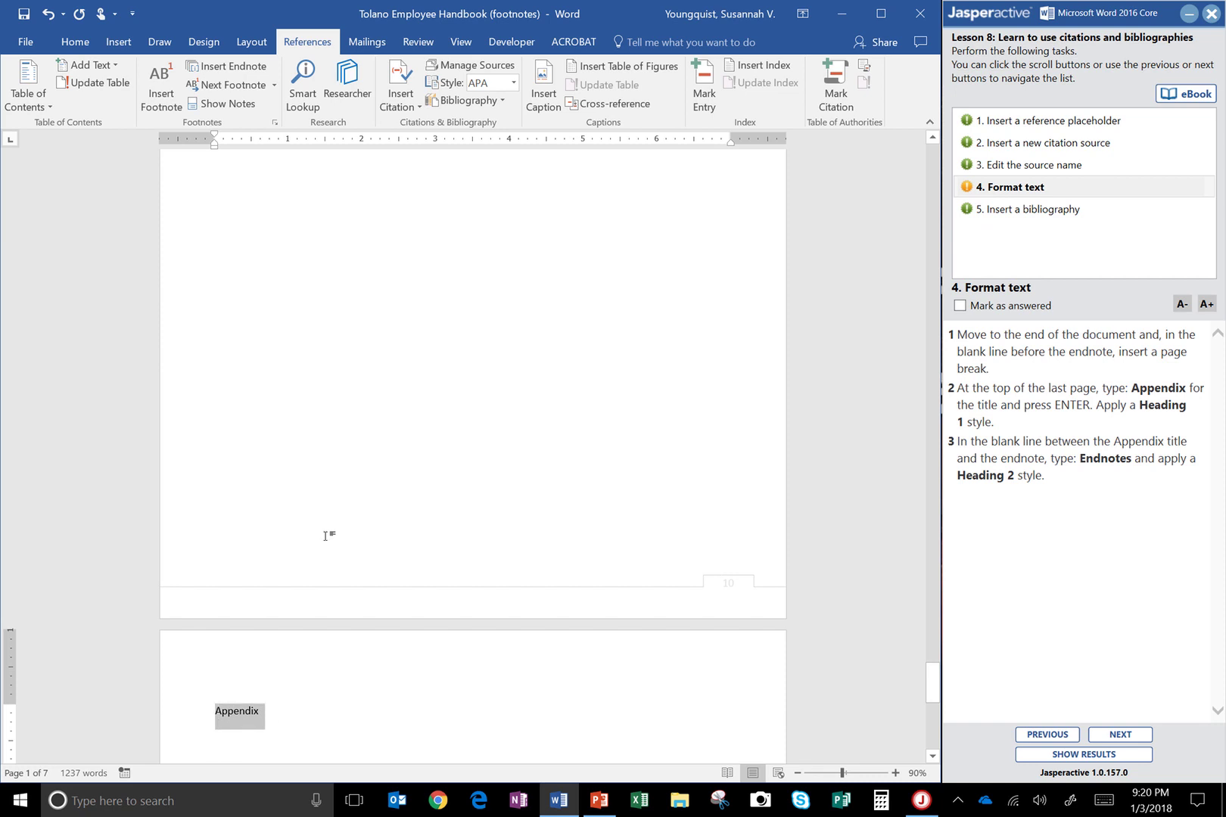
left_click(83, 39)
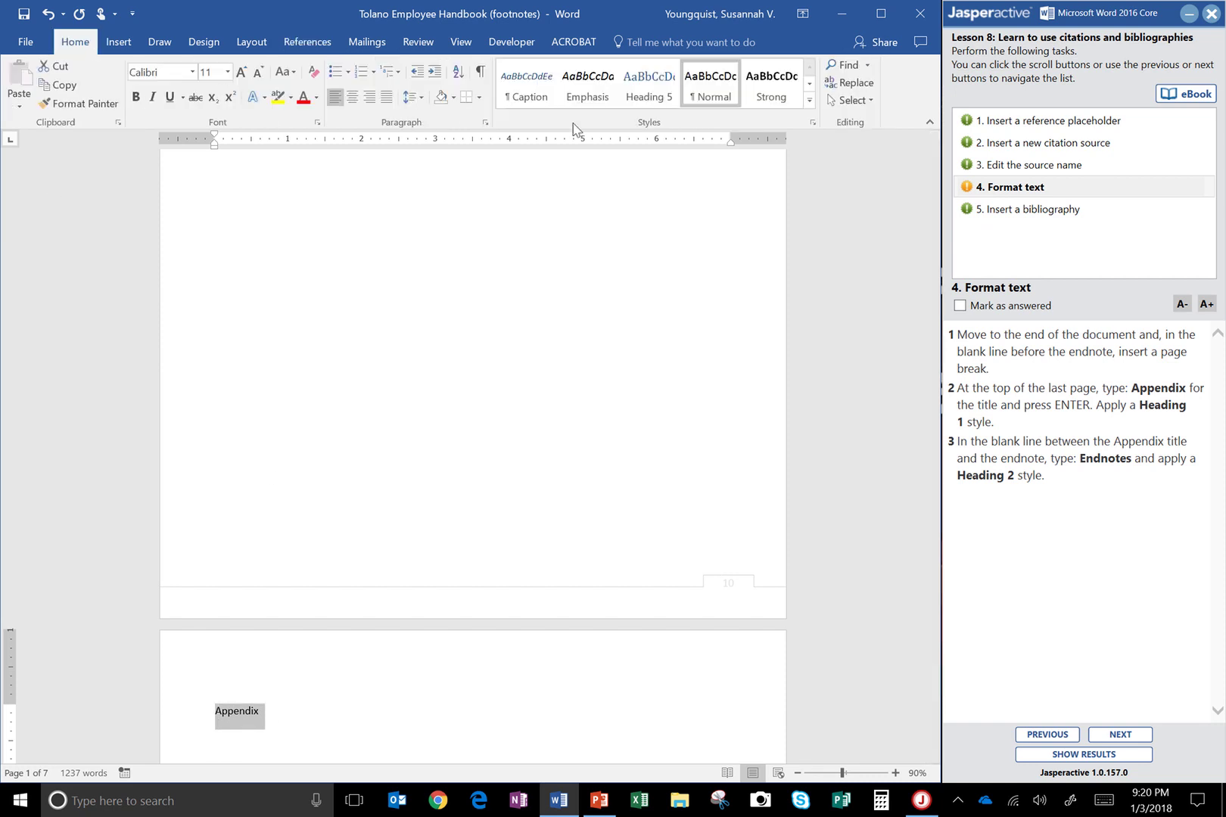
left_click(808, 101)
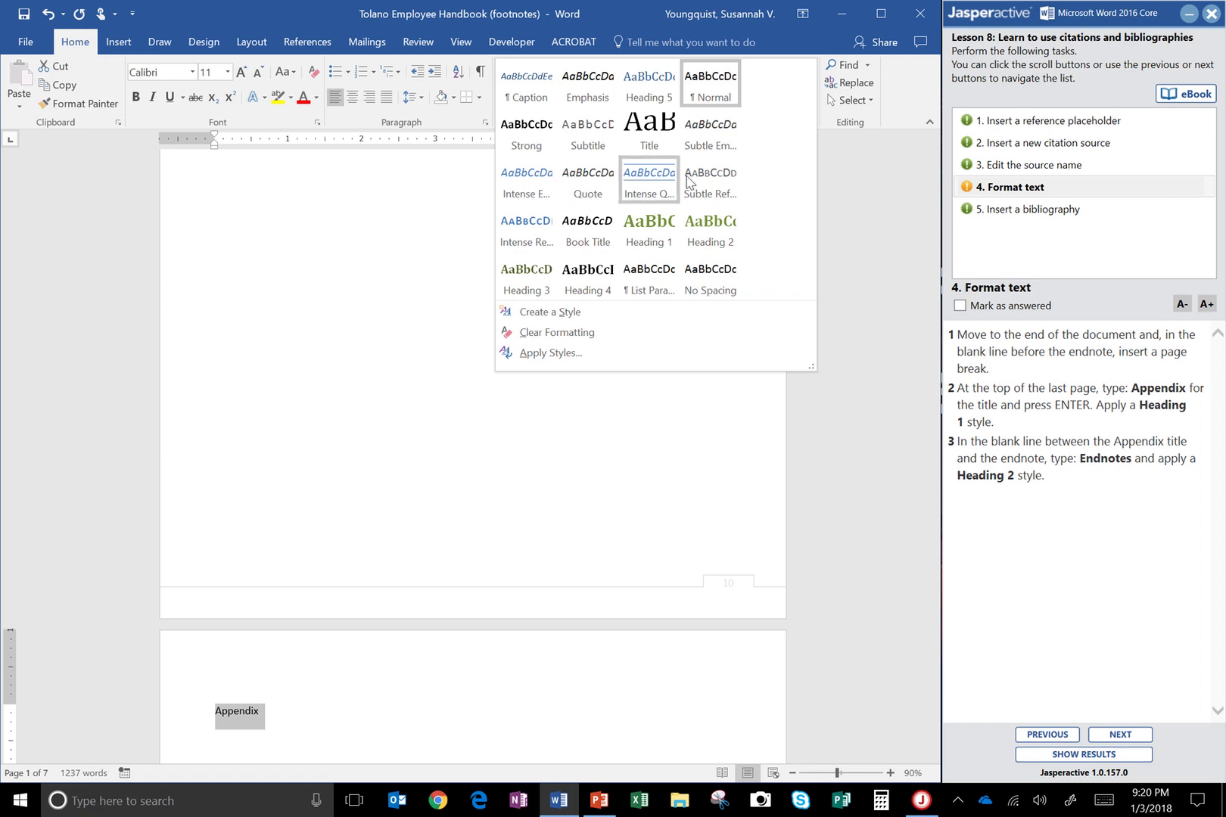
left_click(643, 230)
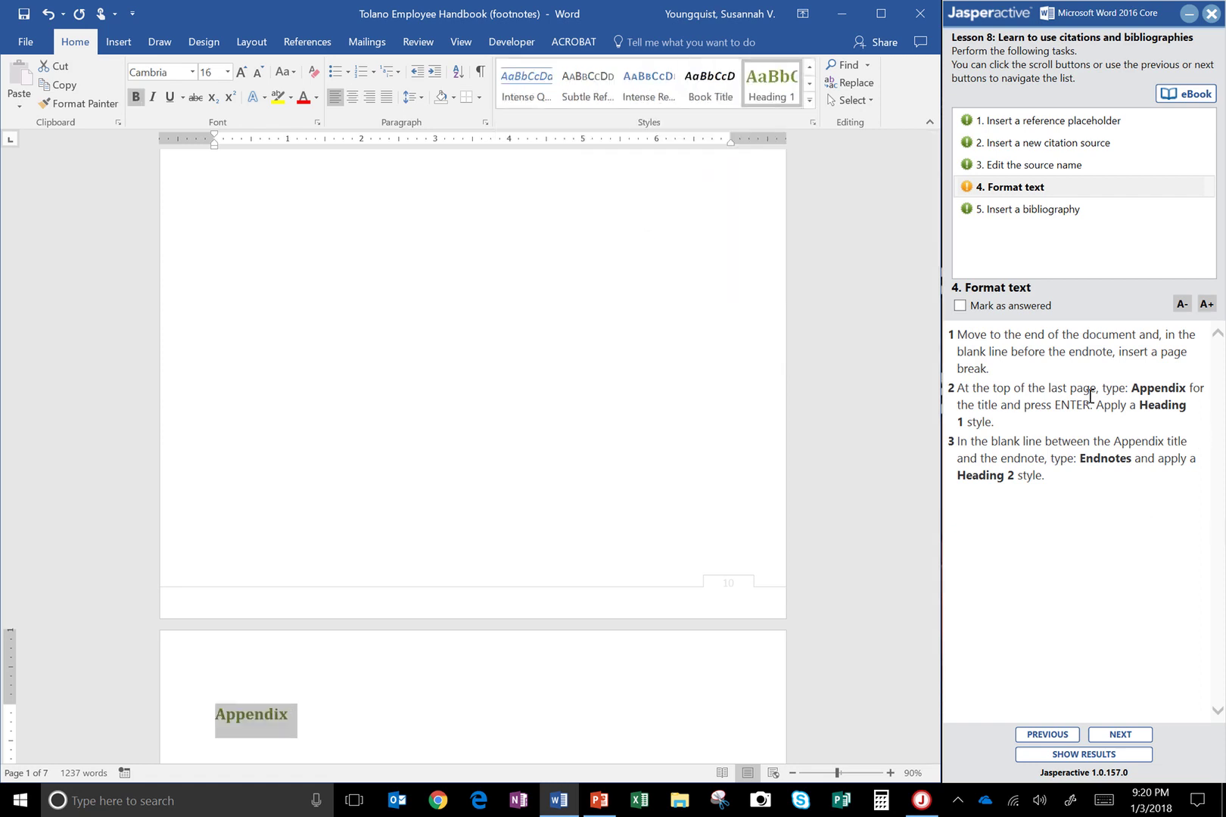
left_click(662, 681)
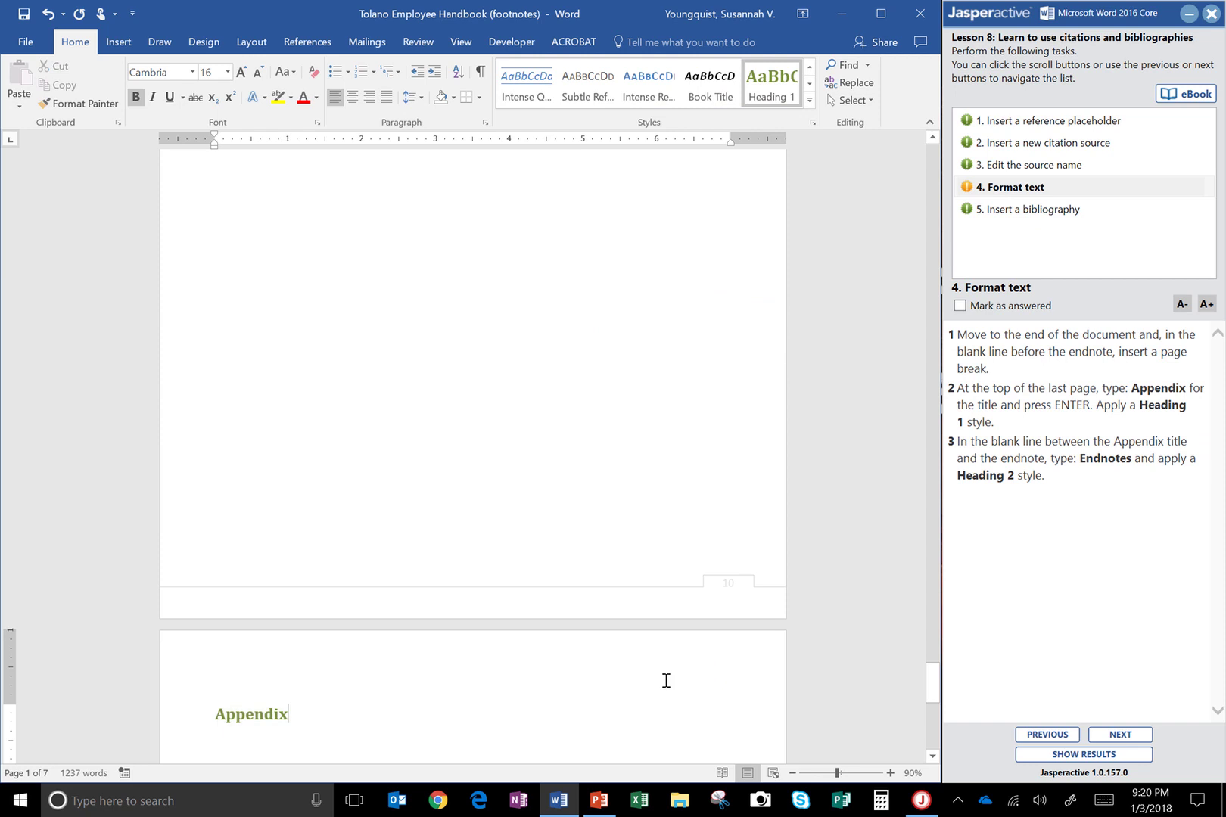
key("Down")
key("Down")
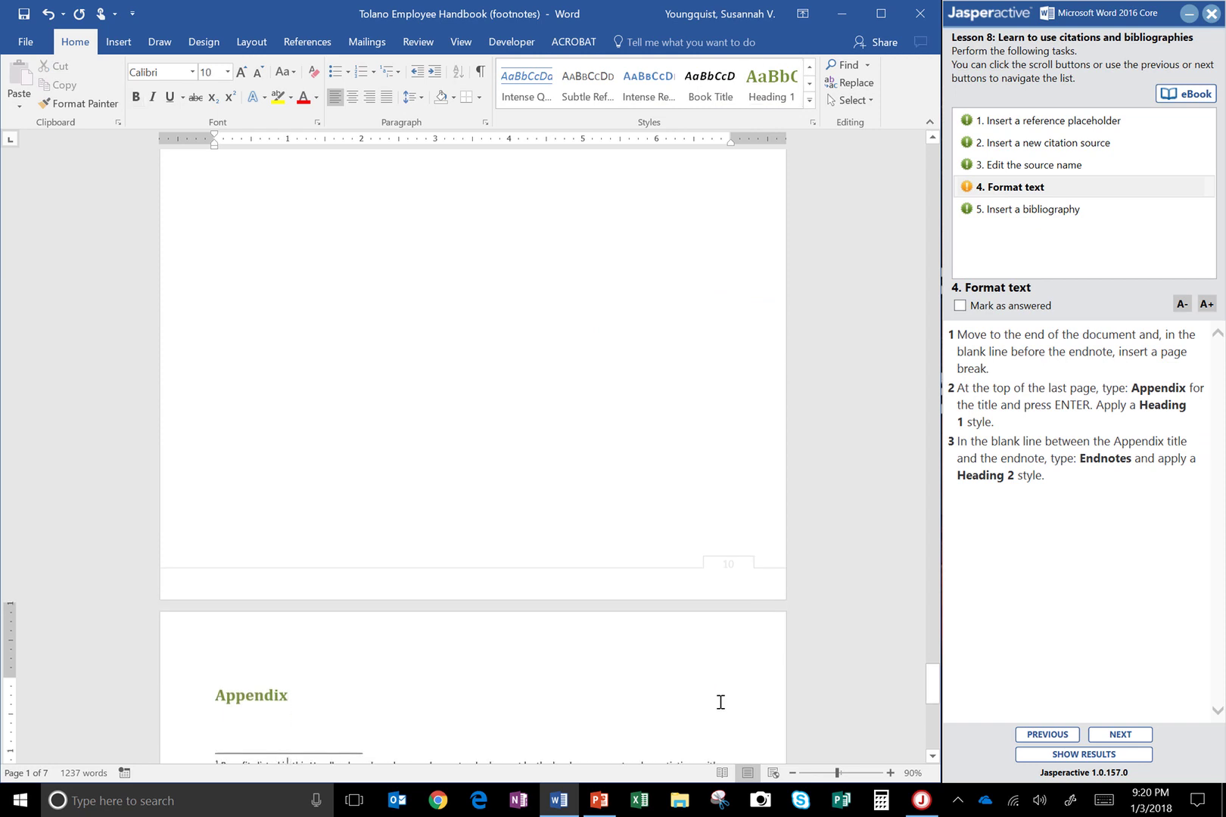
key("Up")
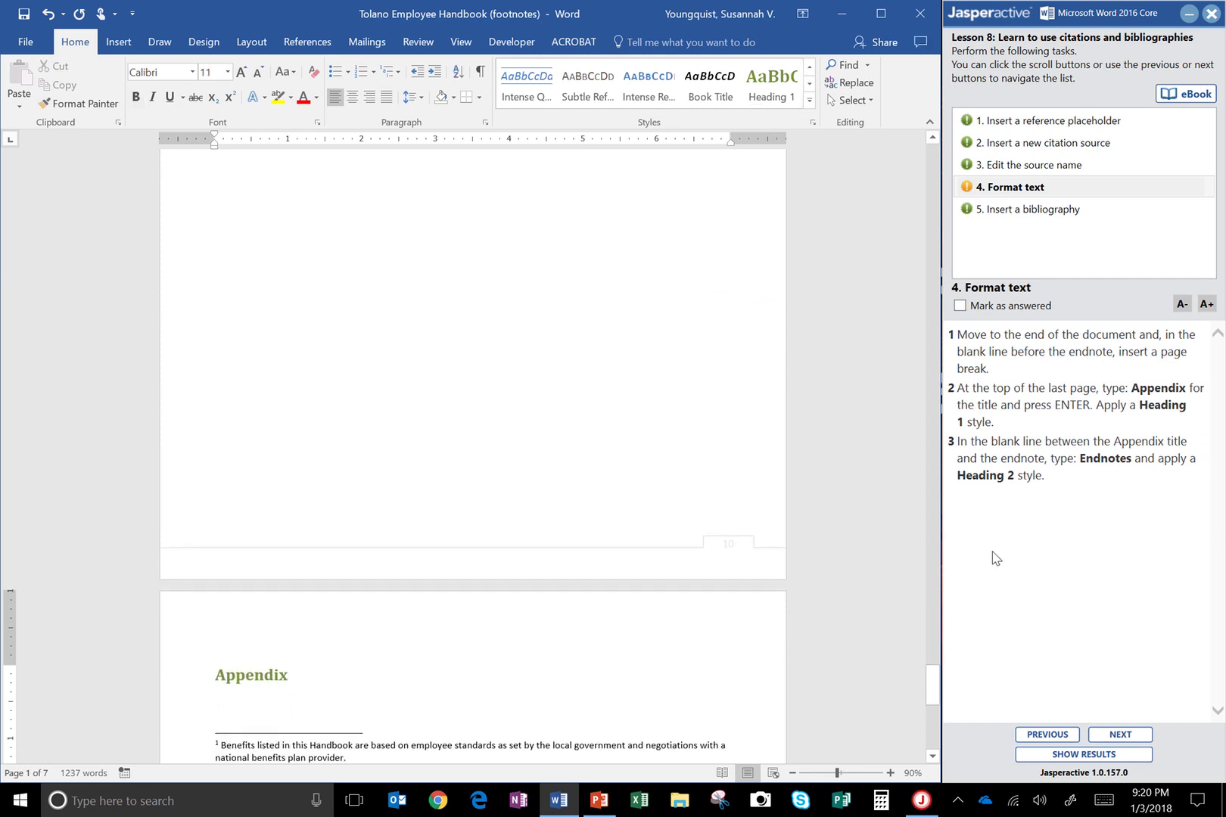
Add an 'Endnotes' Heading 2 subheading under Appendix and mark the format-text task answered
left_click_drag(937, 685, 937, 708)
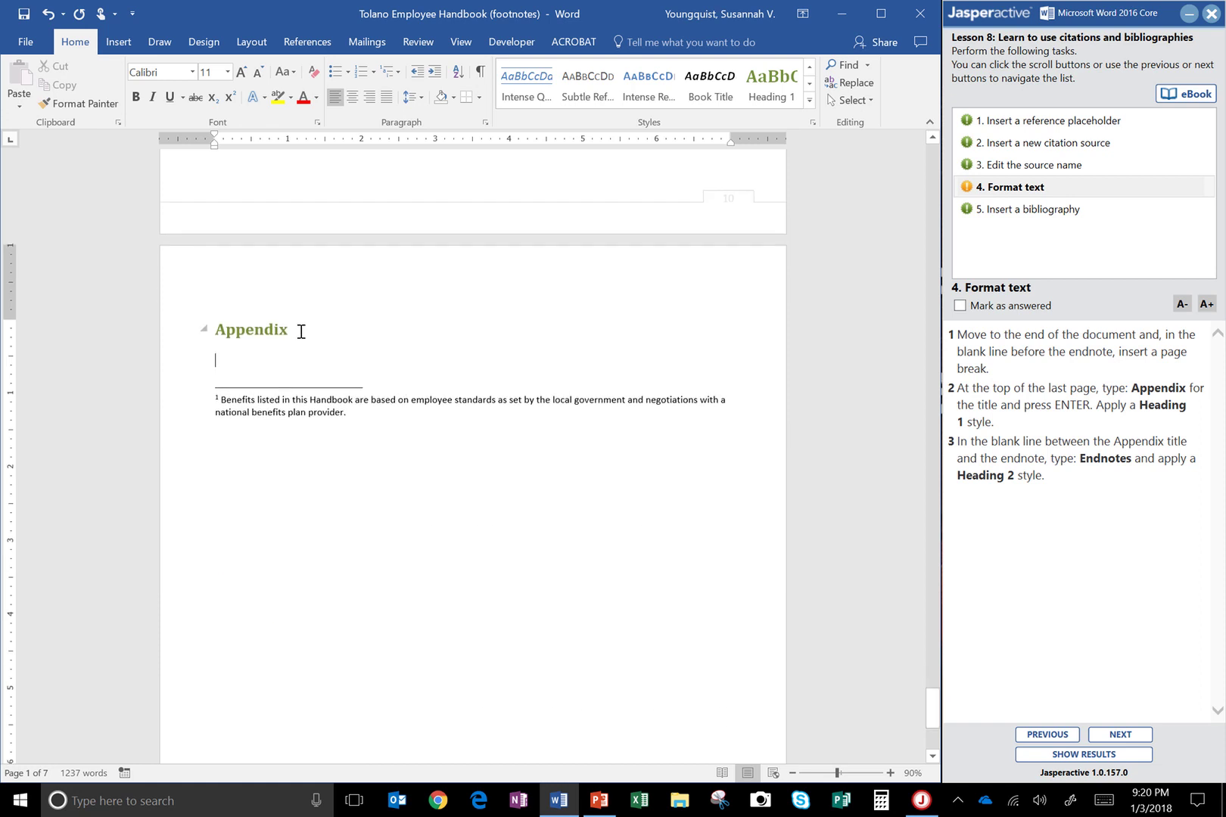
type("Endnotes")
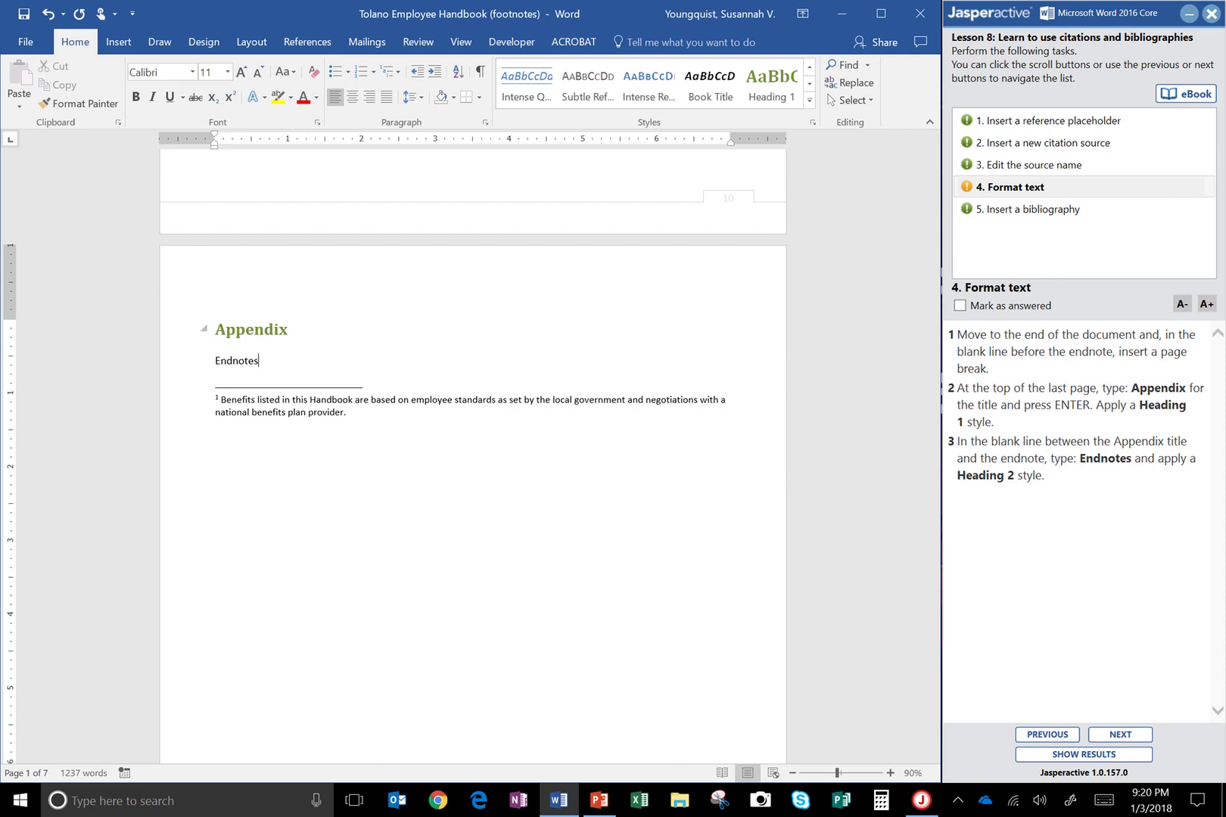
left_click_drag(272, 361, 214, 356)
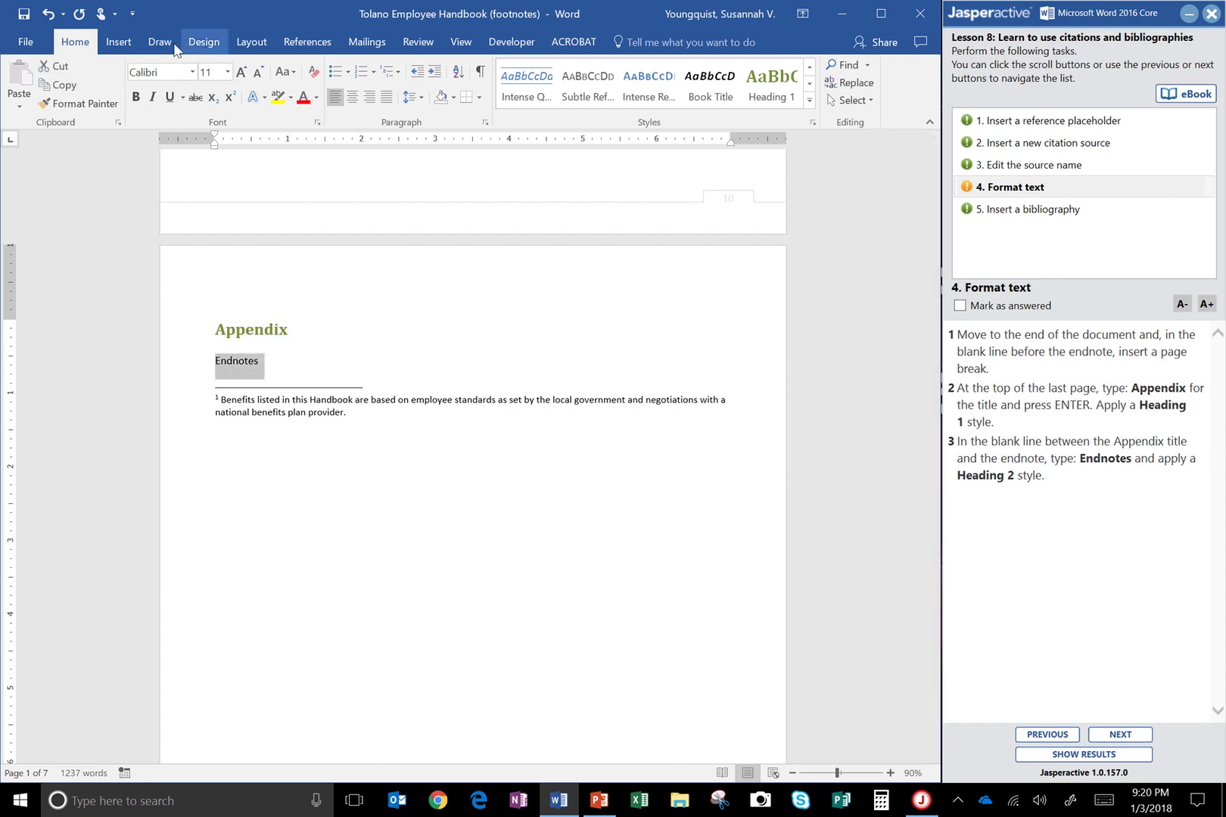
left_click(809, 100)
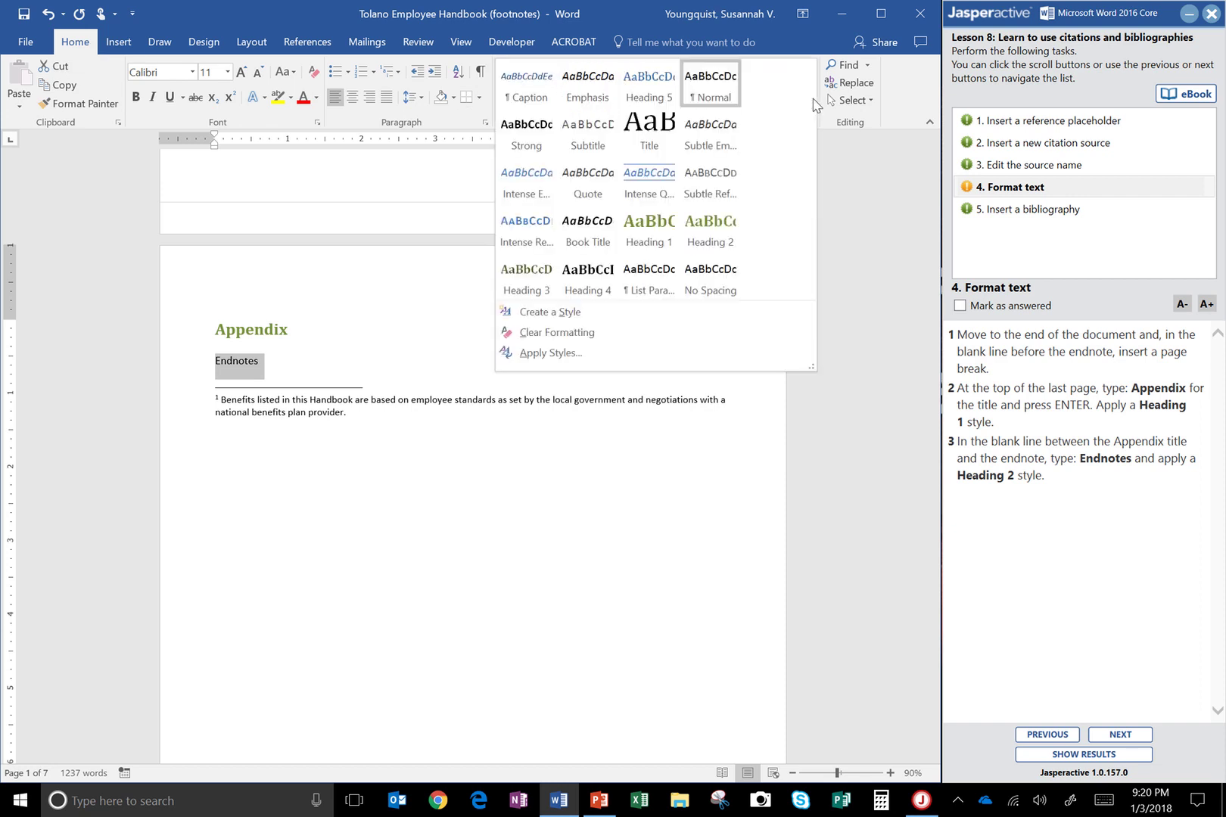
left_click(713, 241)
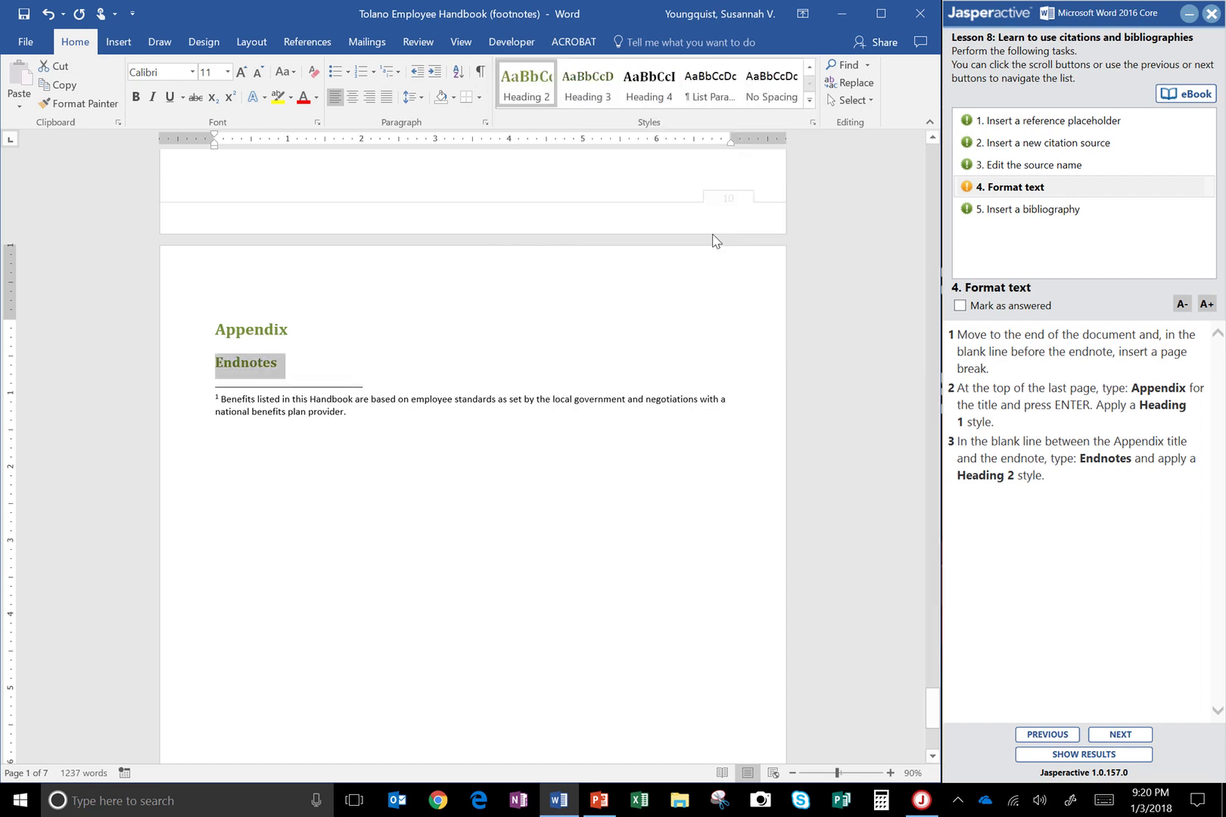
left_click(1019, 307)
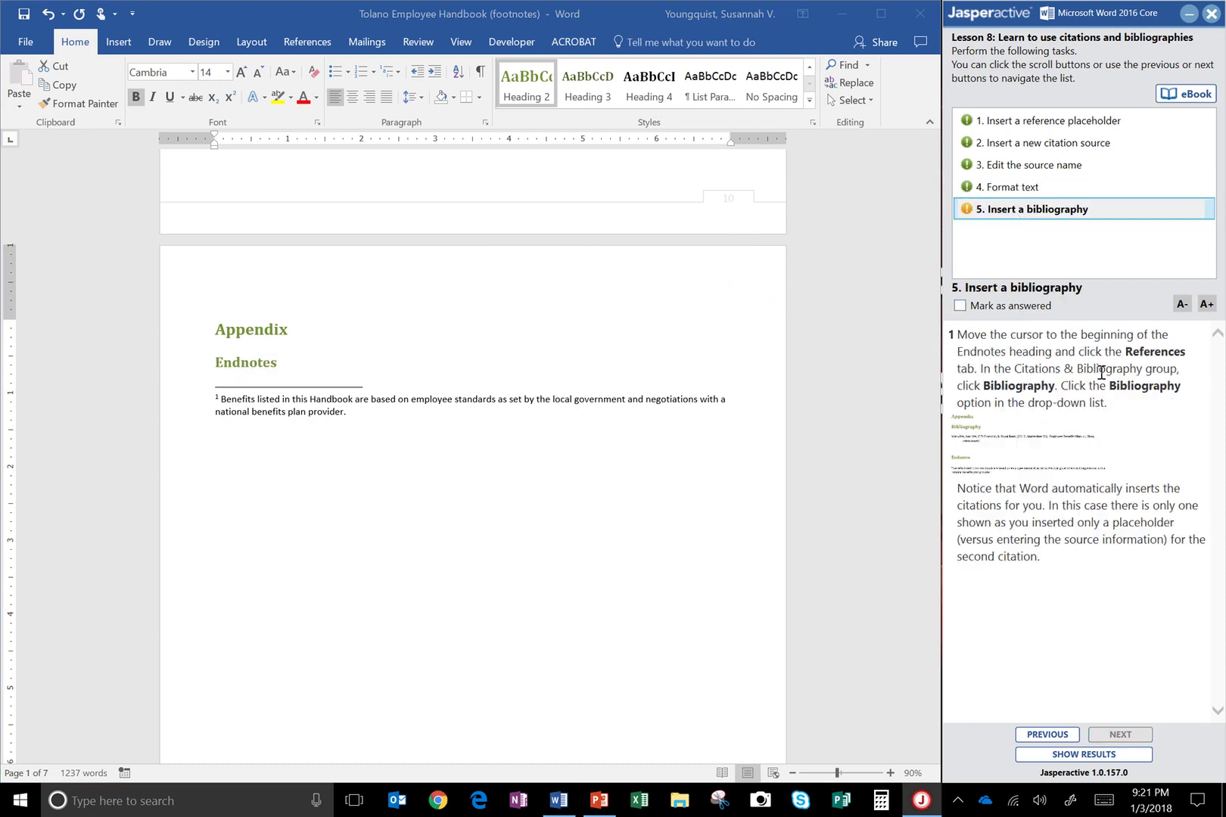
Replace the Endnotes heading with the built-in Bibliography listing the Employee Benefits Plan interview source
left_click(218, 363)
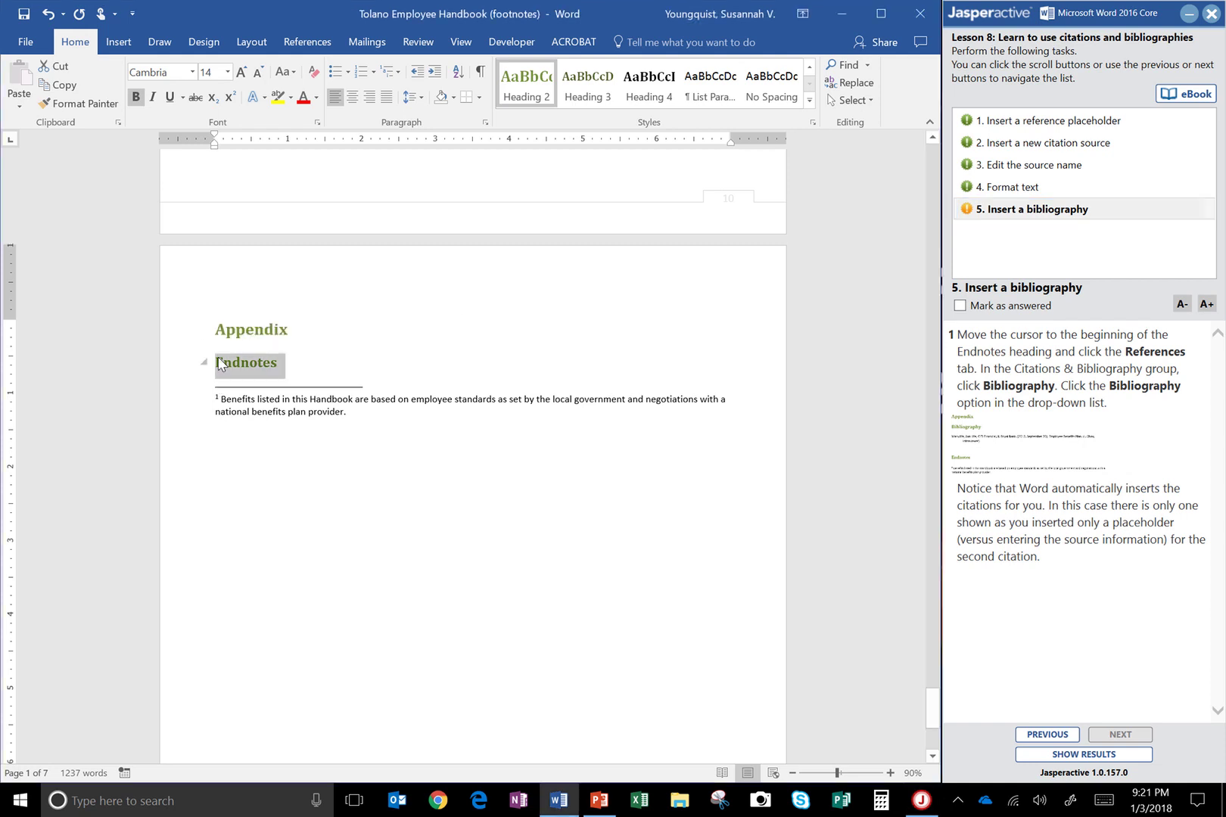
double_click(218, 364)
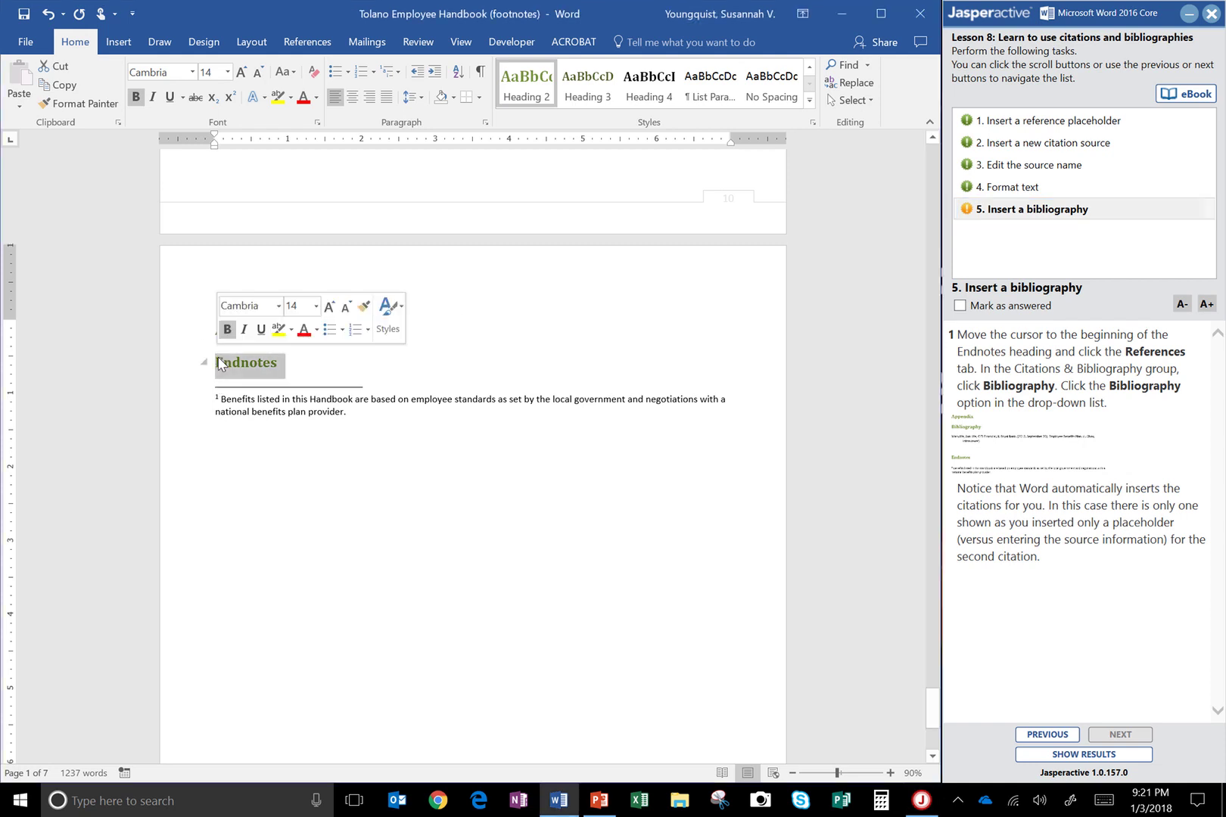
left_click(285, 46)
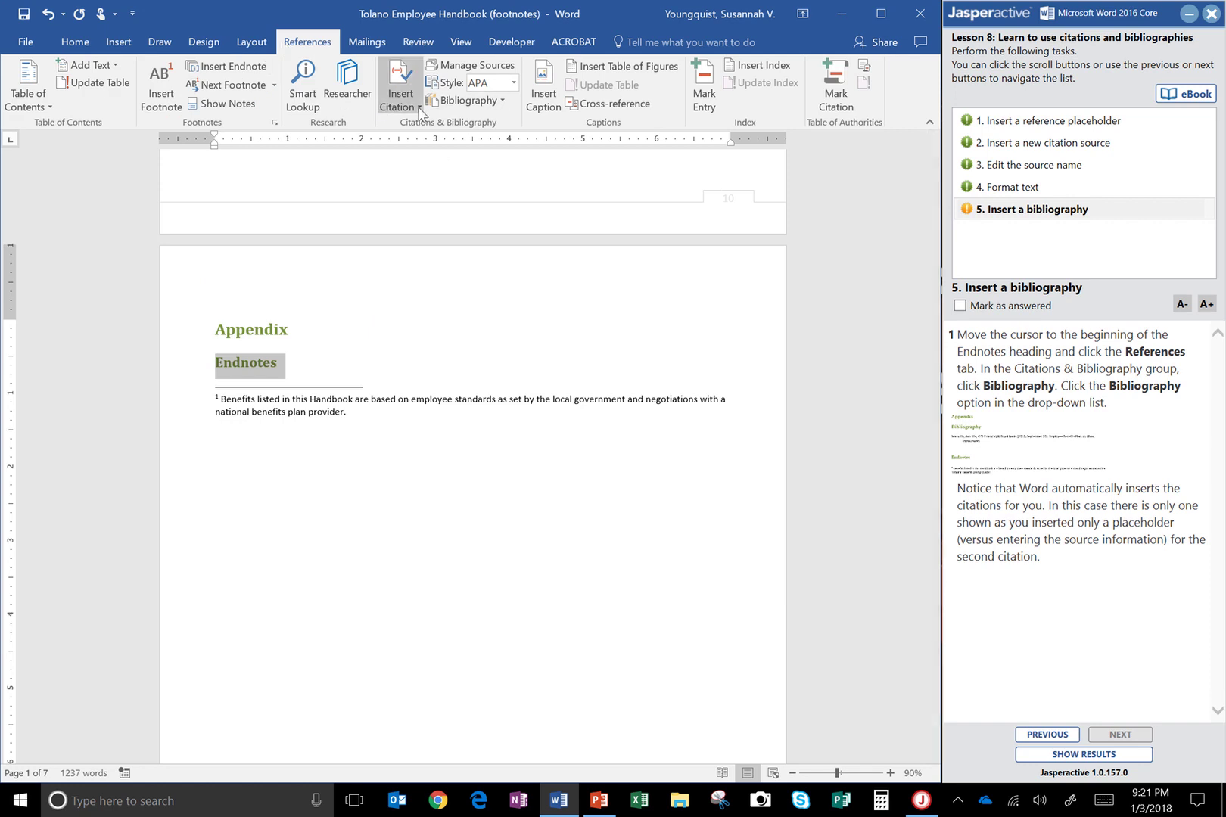
left_click(496, 104)
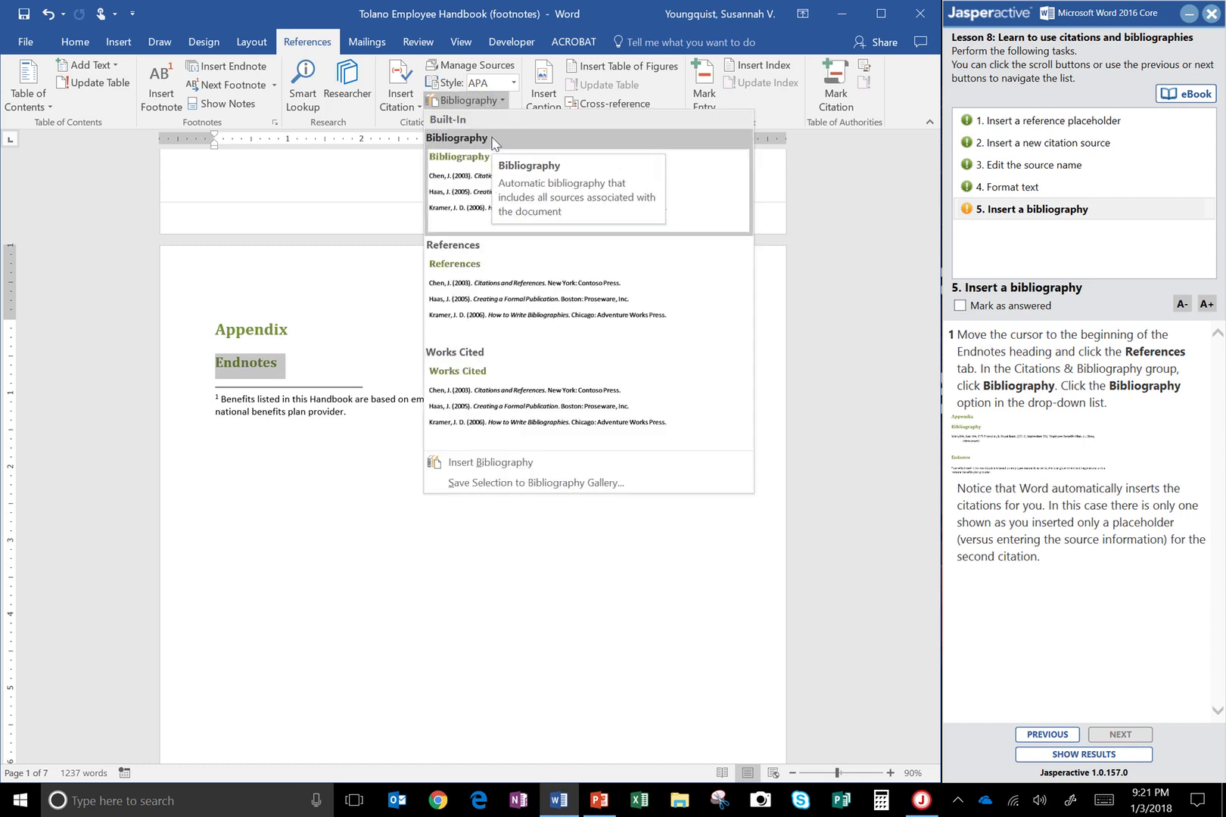
left_click(465, 170)
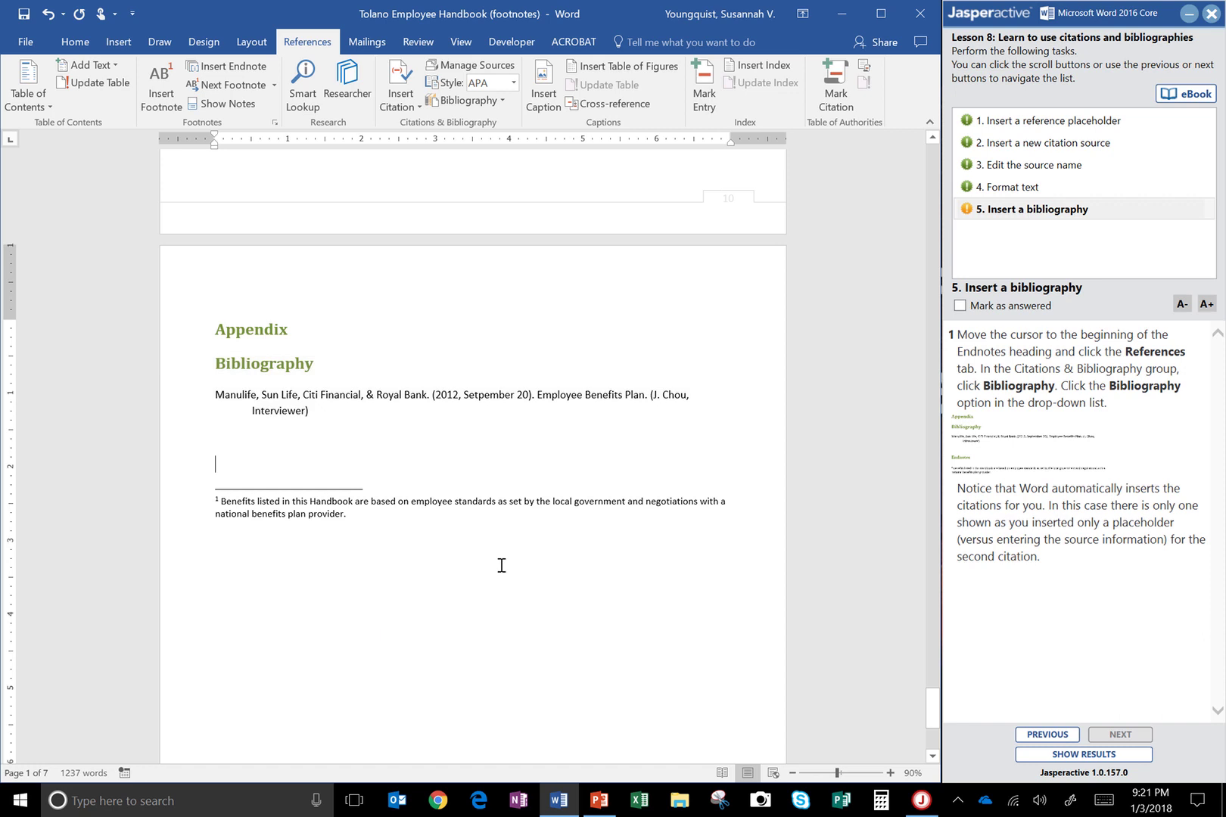
Mark the bibliography task answered and send the results, showing all five tasks correct at 100%
left_click(976, 305)
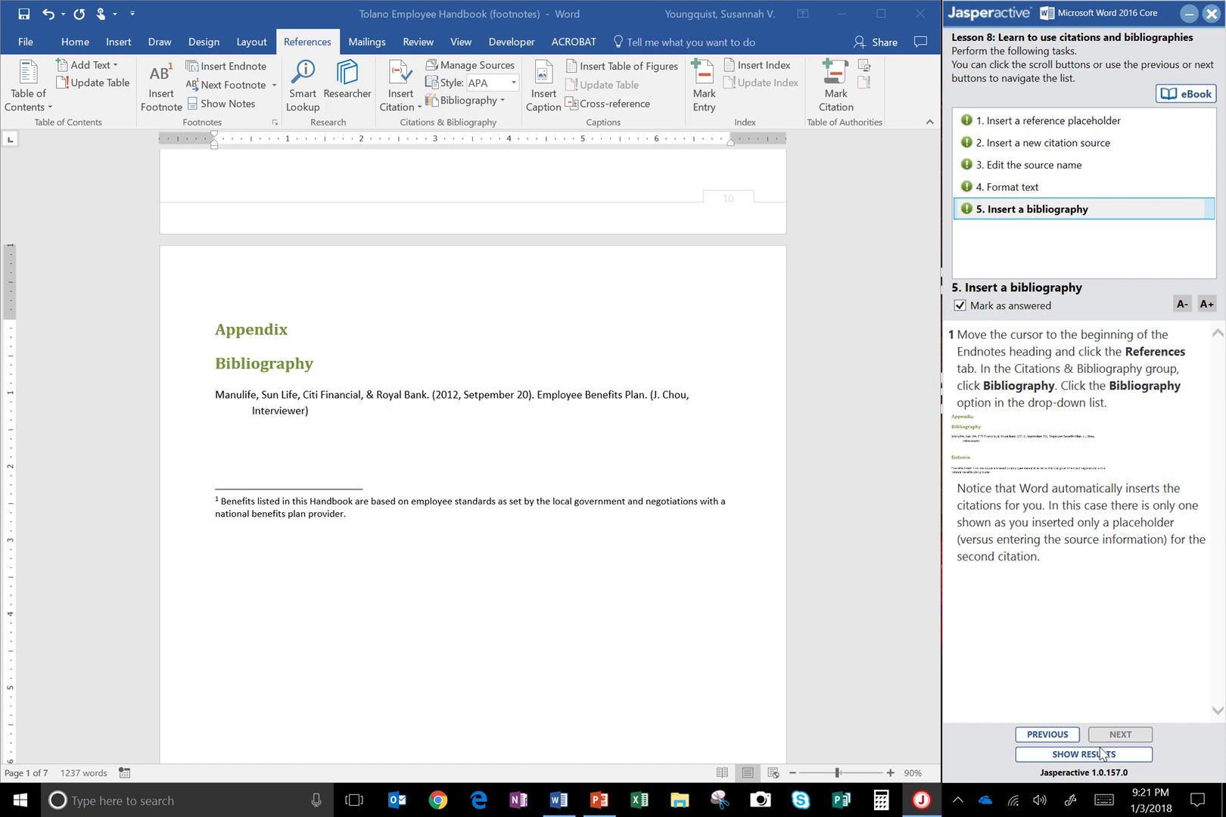
left_click(1092, 760)
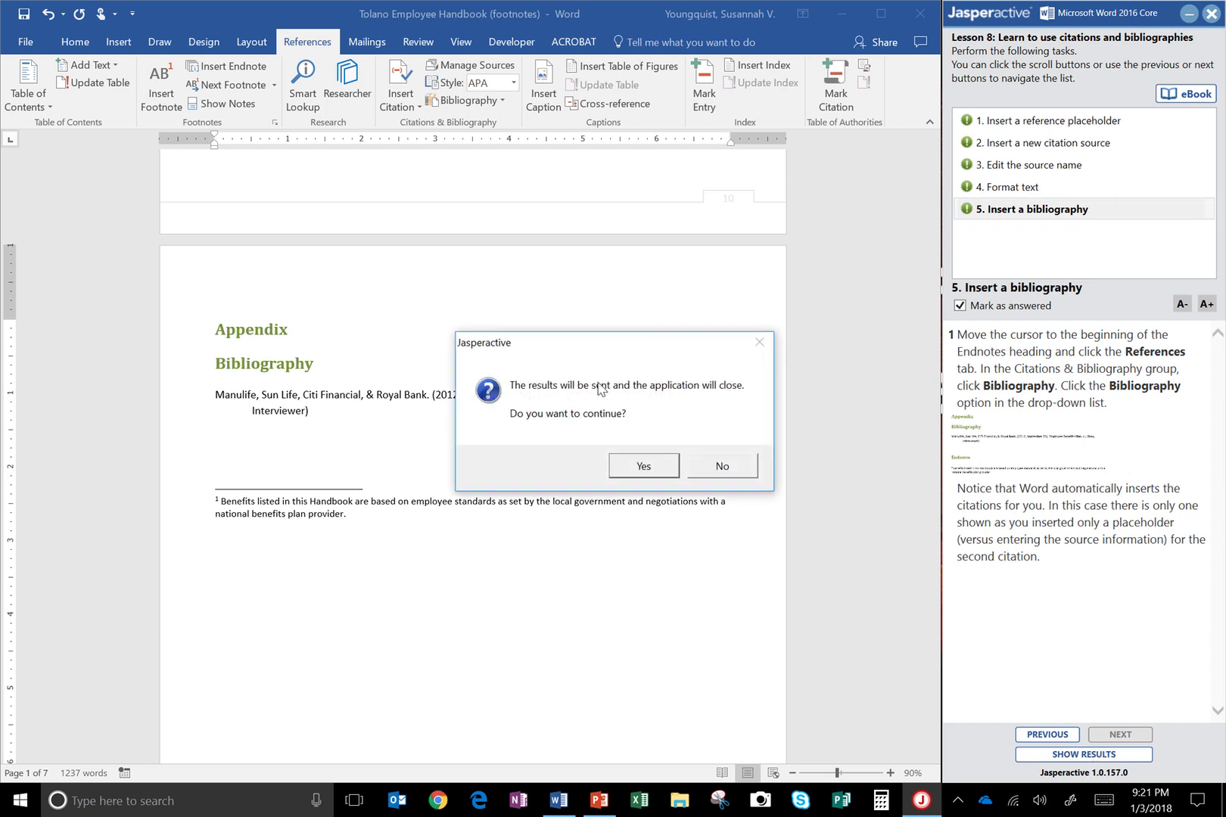
left_click(633, 465)
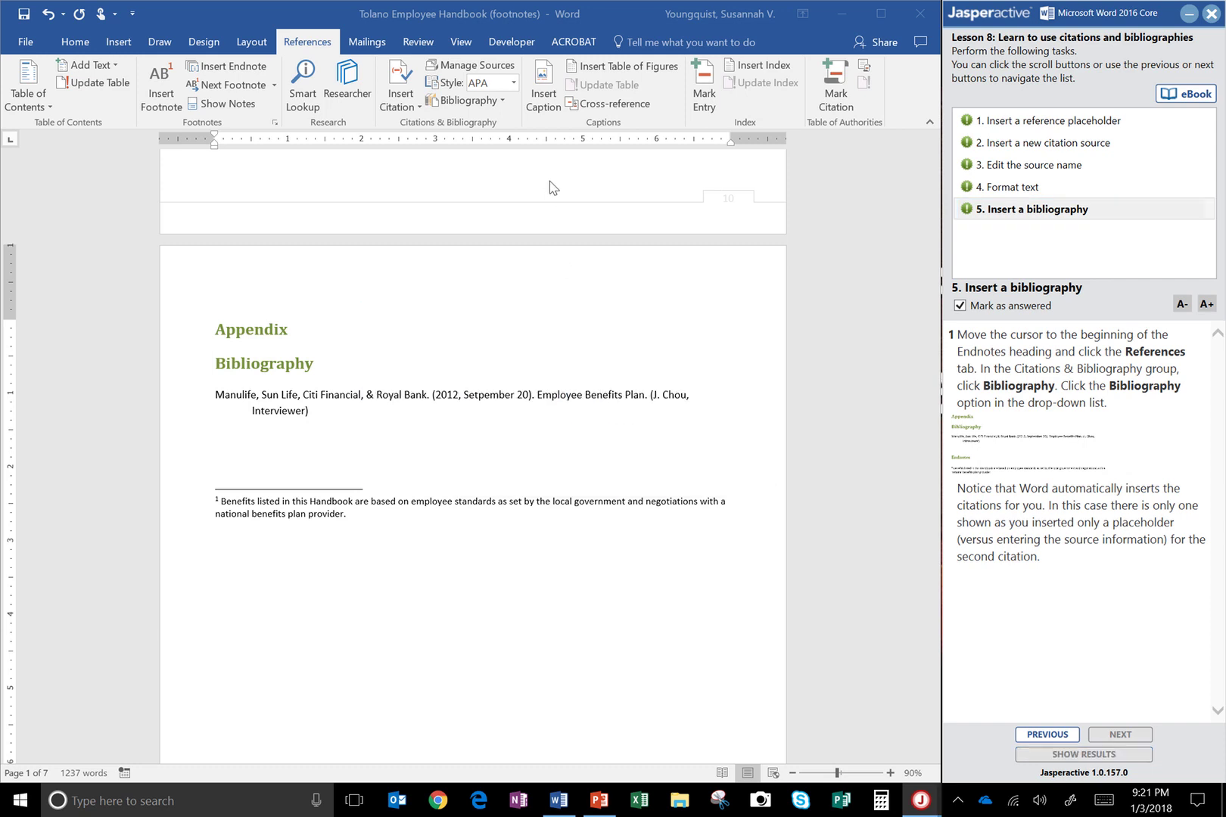
mouse_move(488, 10)
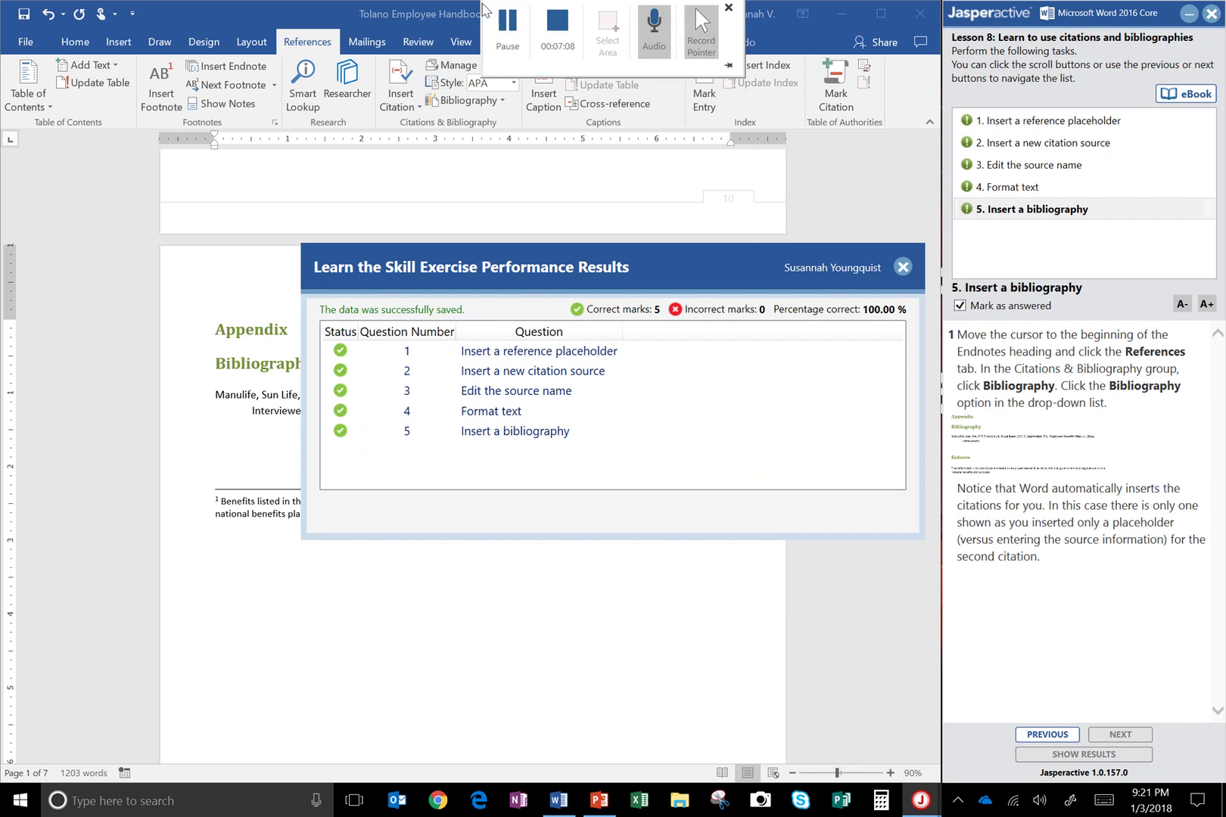